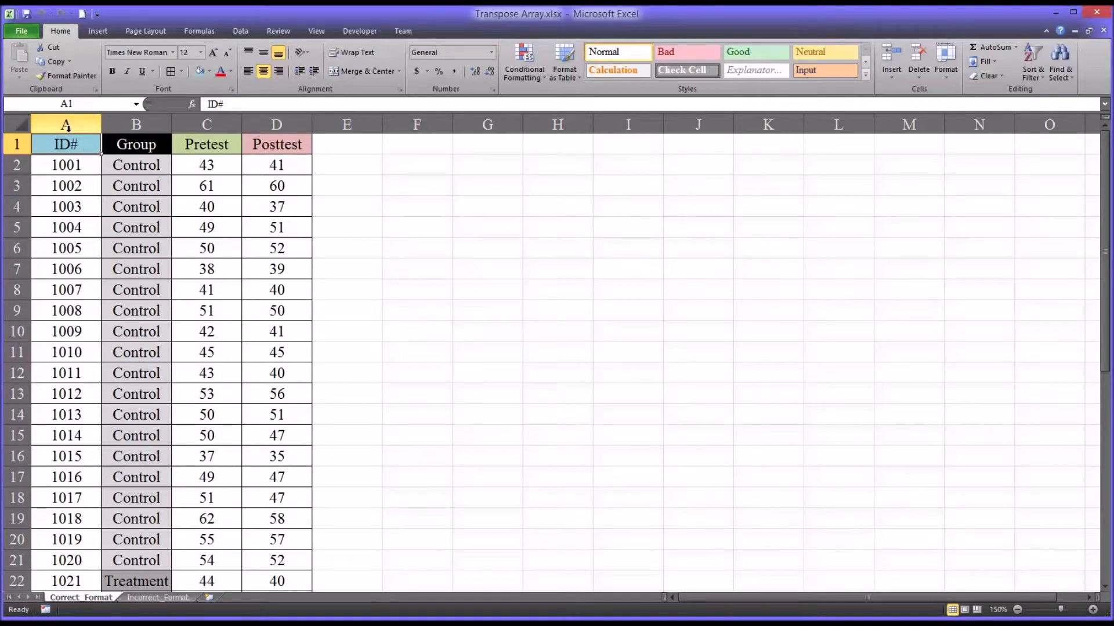
Review the ID# column on Correct_Format, stepping through the ID values from 1001.
mouse_move(64, 124)
mouse_down()
mouse_move(235, 124)
mouse_move(59, 135)
mouse_move(62, 144)
mouse_up()
click(62, 145)
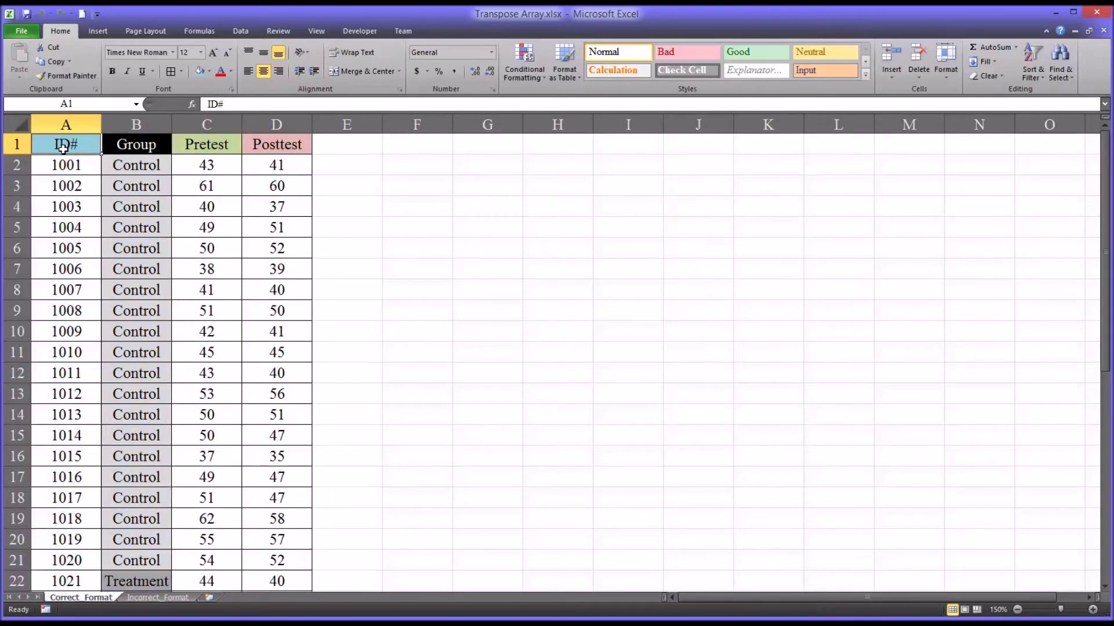
click(16, 165)
click(63, 165)
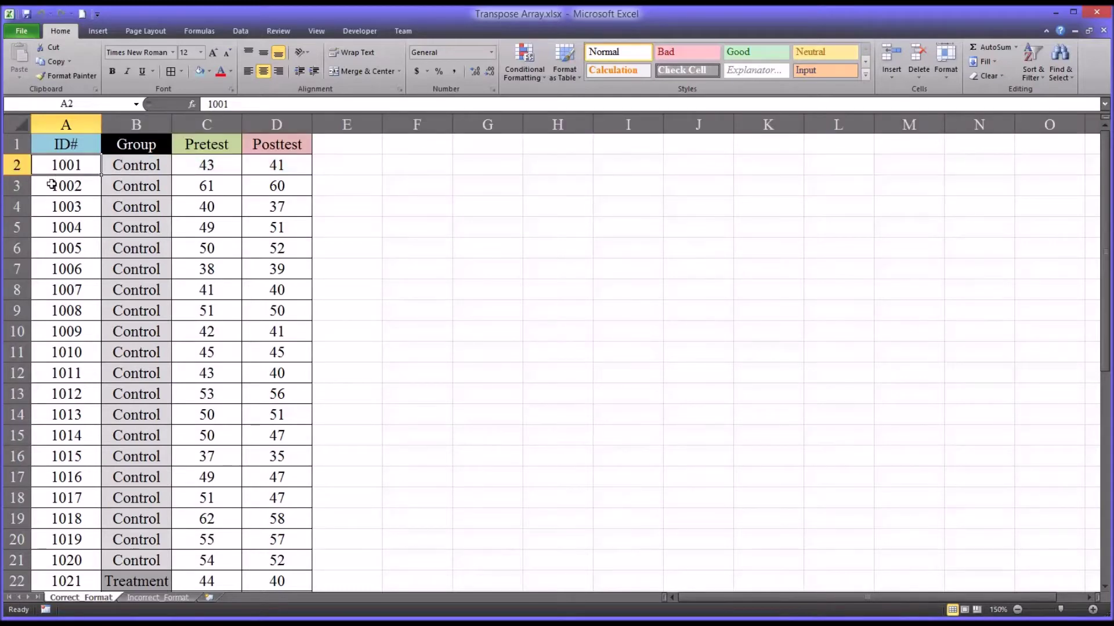
click(51, 186)
click(36, 204)
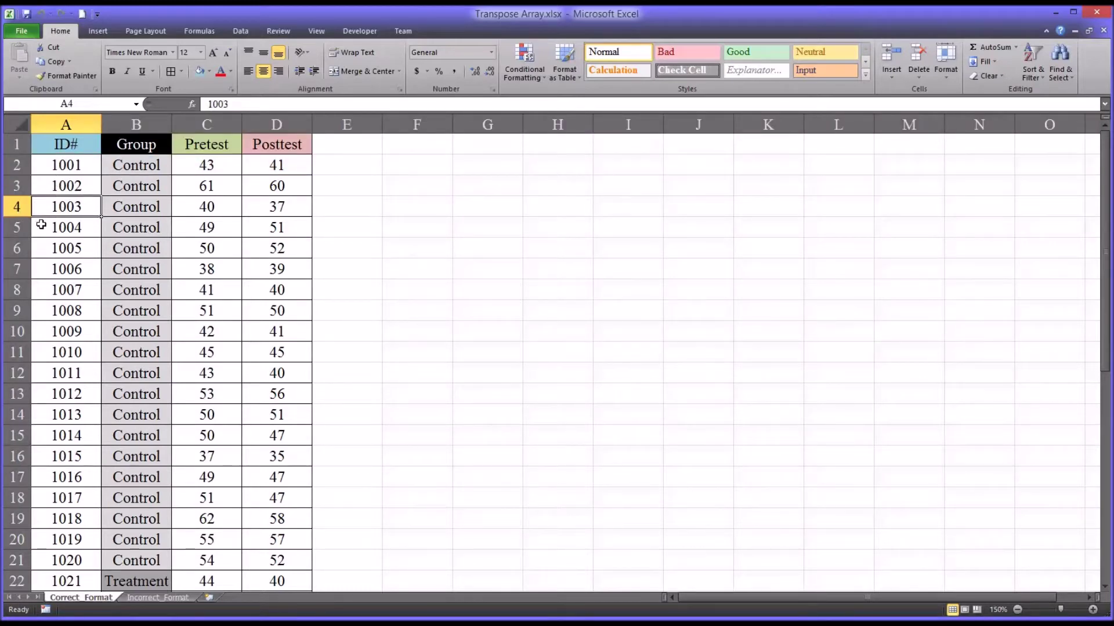
click(42, 226)
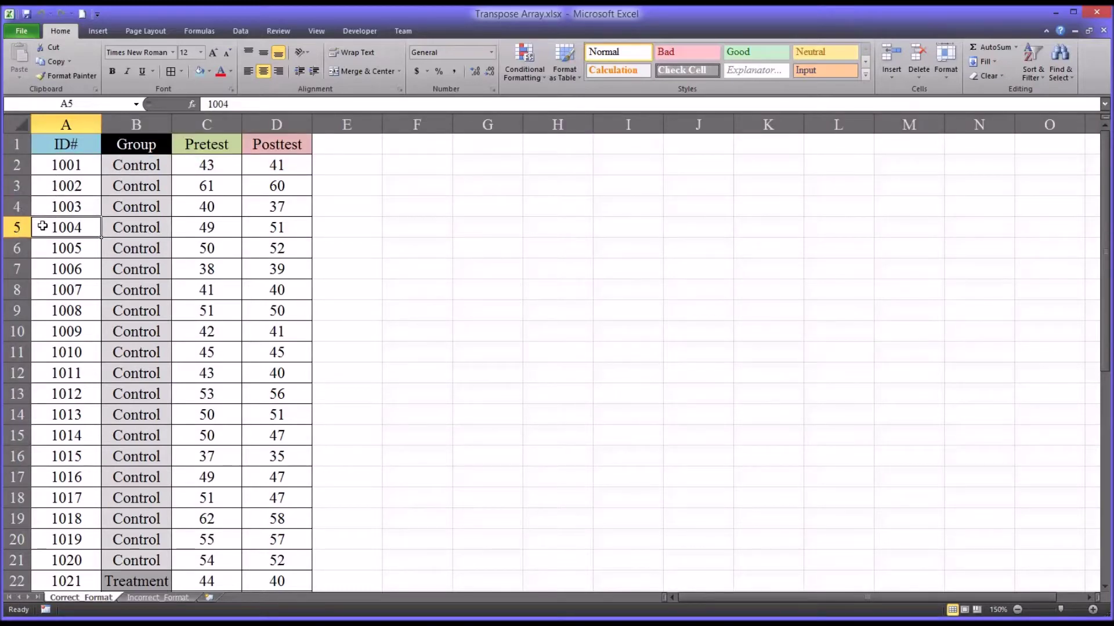
click(67, 124)
Review the Group, Pretest and Posttest columns, then return to the ID# values.
click(118, 122)
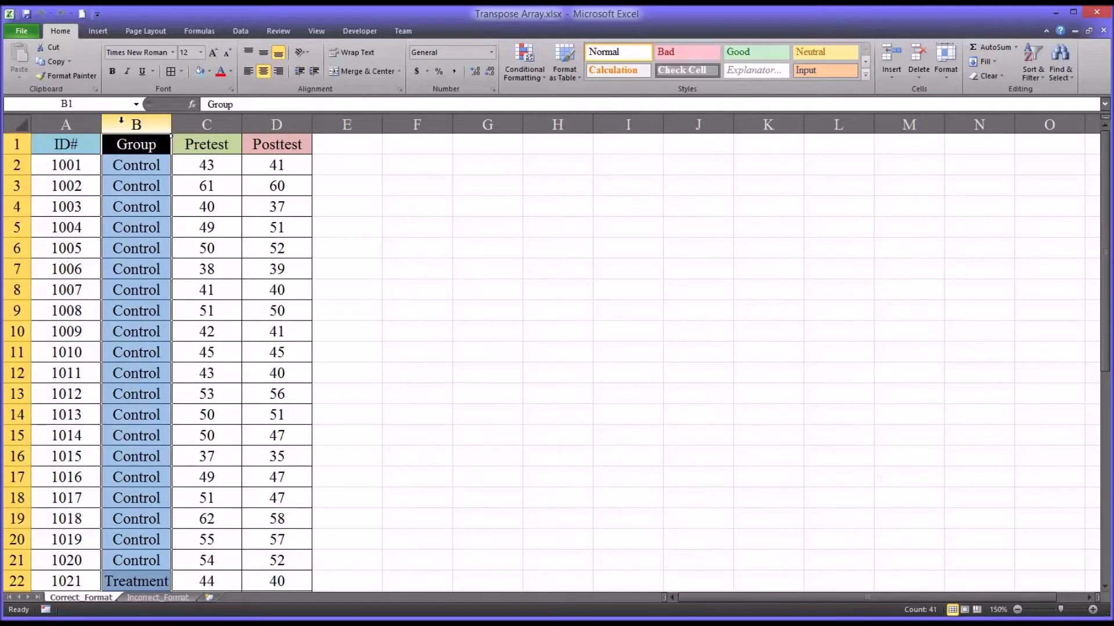
click(193, 122)
click(261, 124)
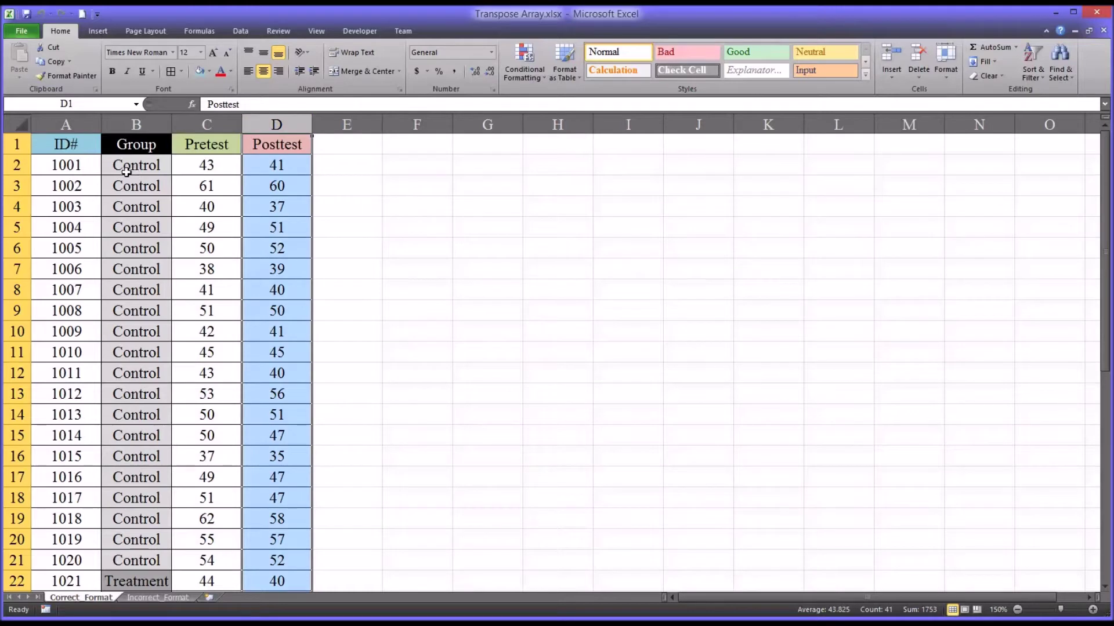
click(65, 124)
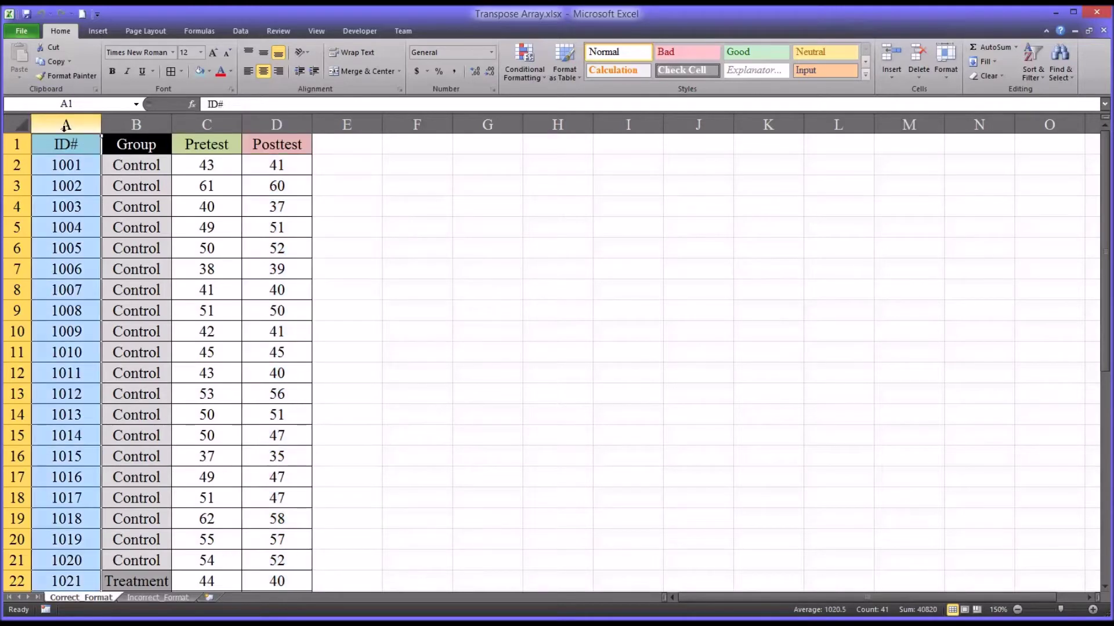
click(56, 182)
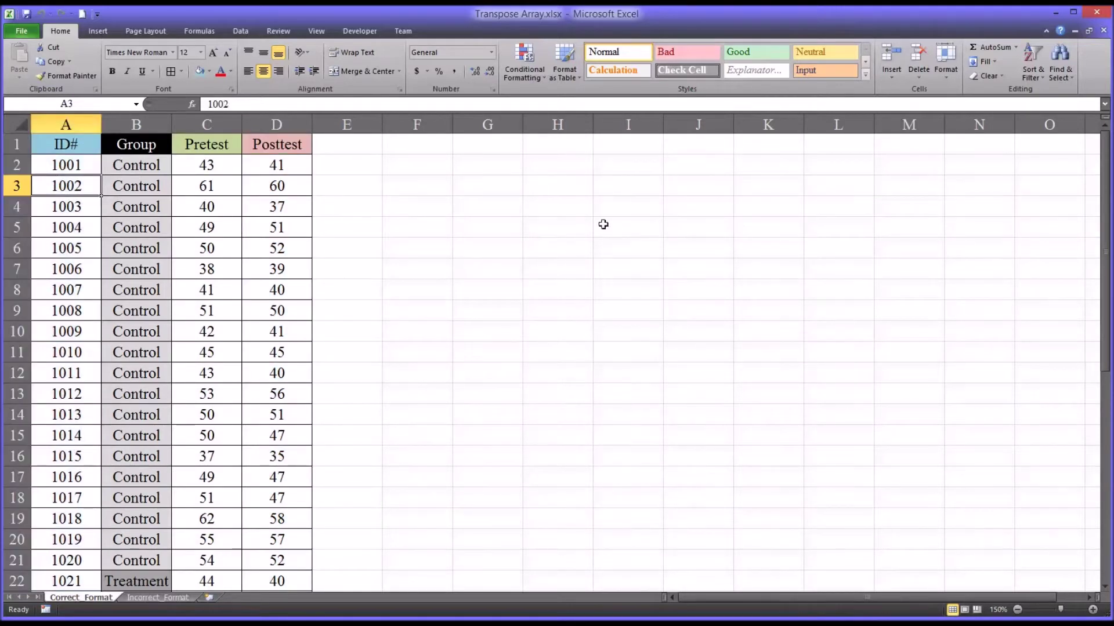
drag(1105, 268, 1076, 210)
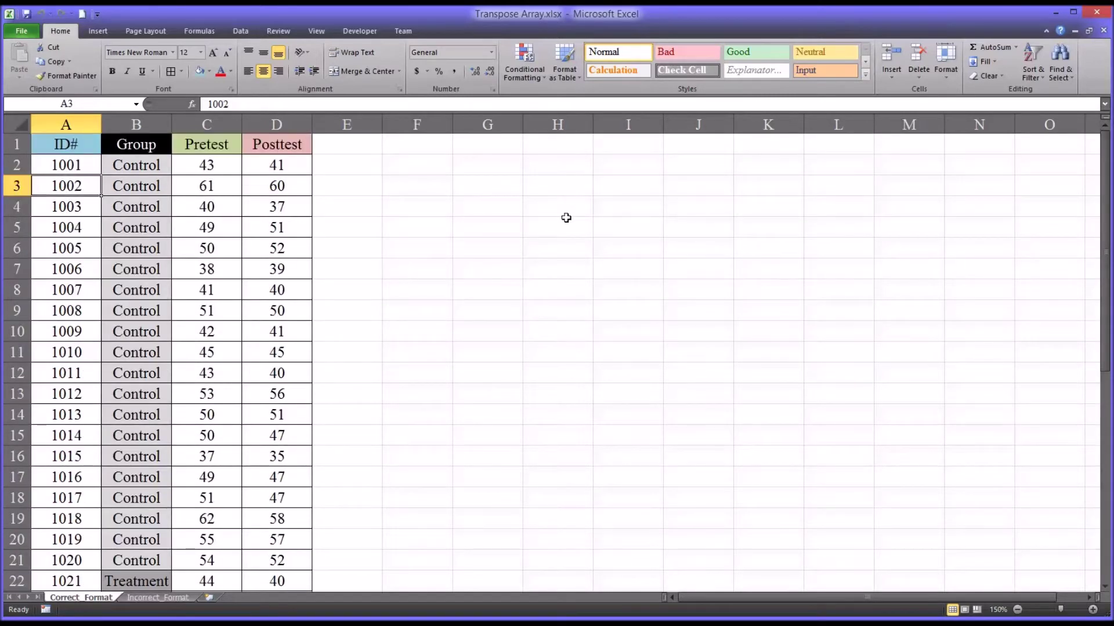
Review the Group values down to Treatment in B22, then switch to the Incorrect_Format sheet.
click(136, 125)
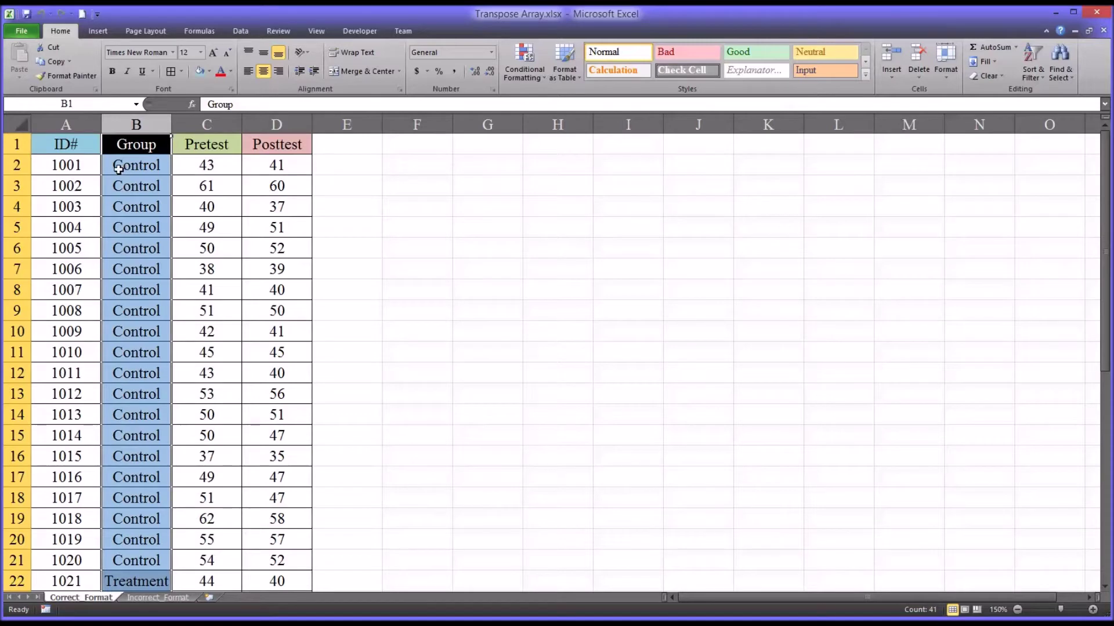
click(118, 169)
click(128, 578)
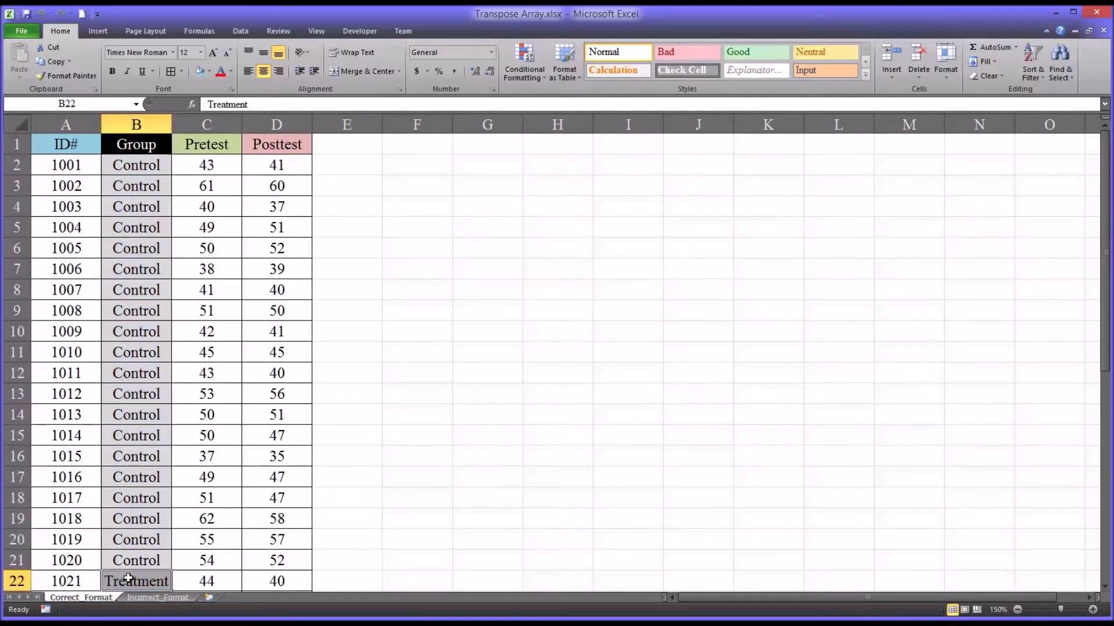
click(135, 124)
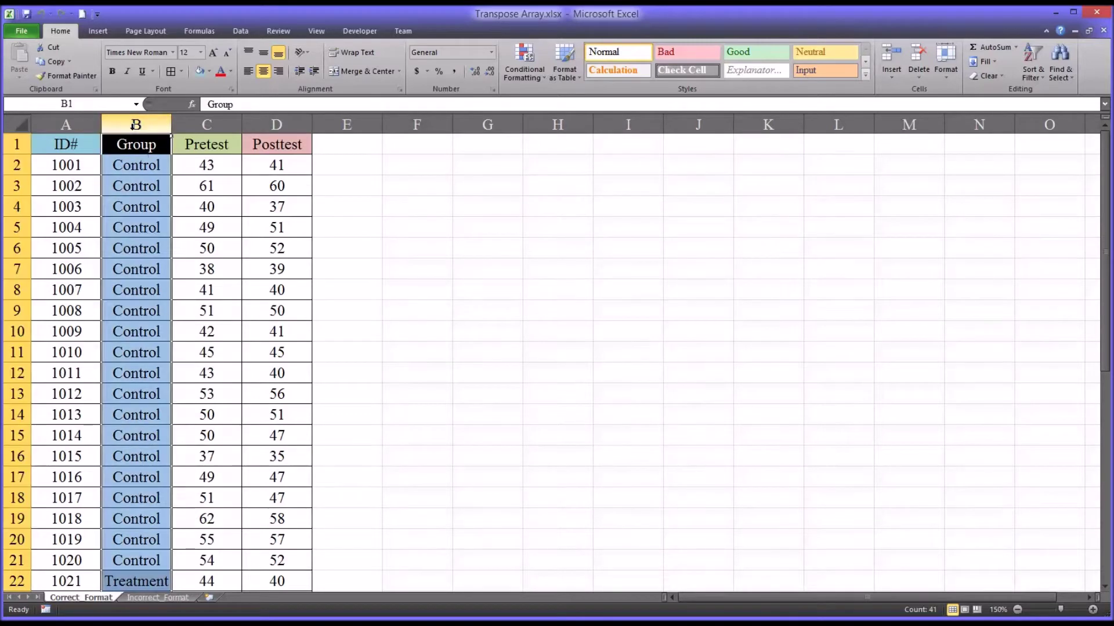
click(201, 125)
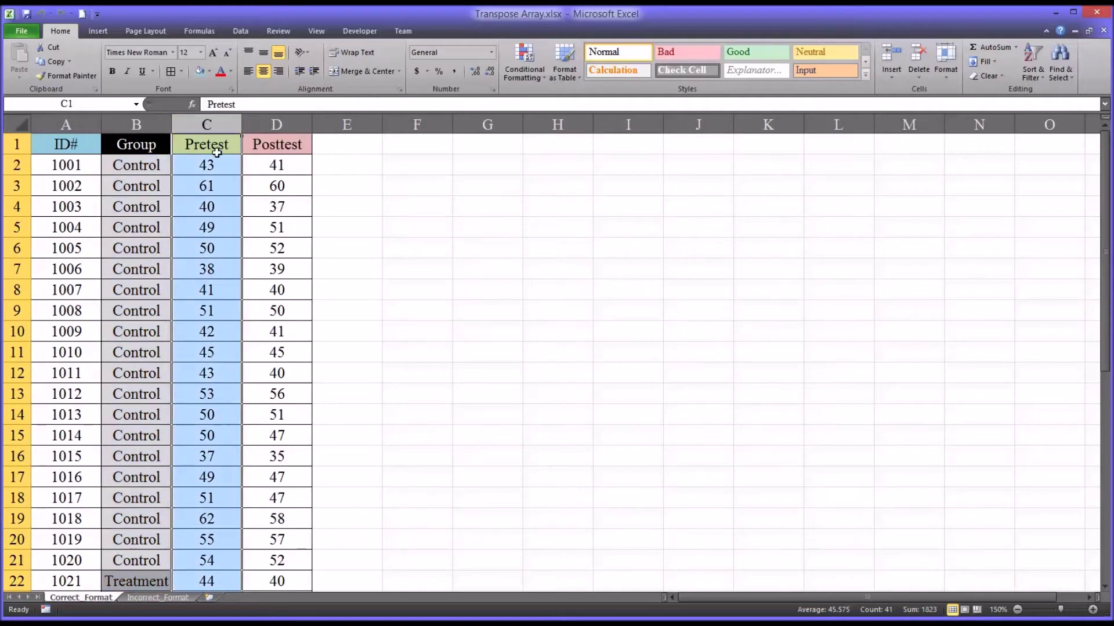
click(255, 125)
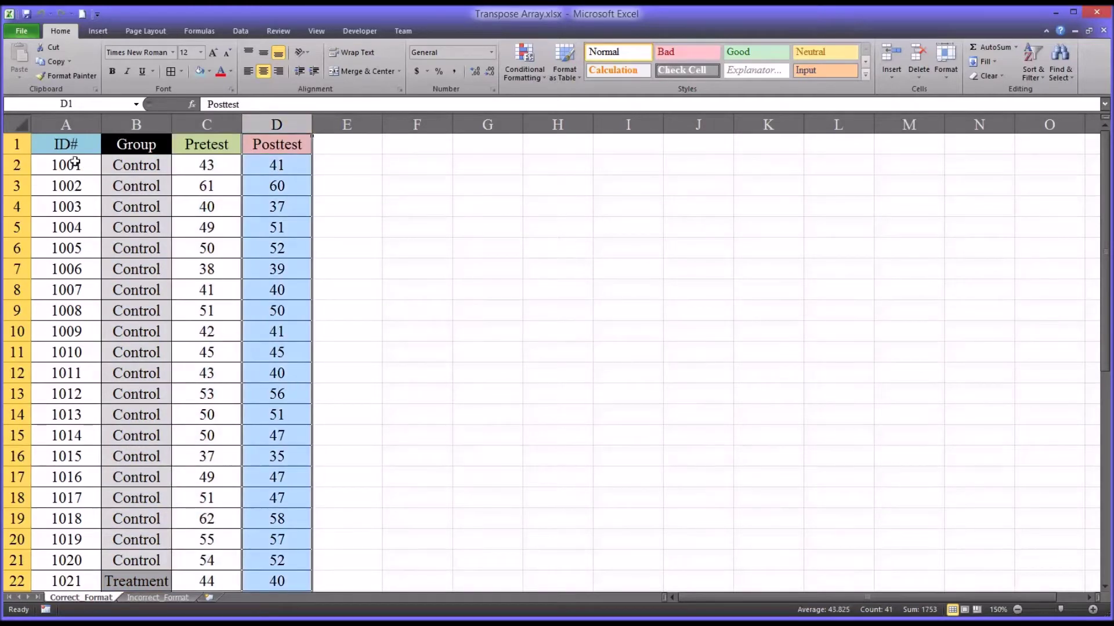
click(47, 145)
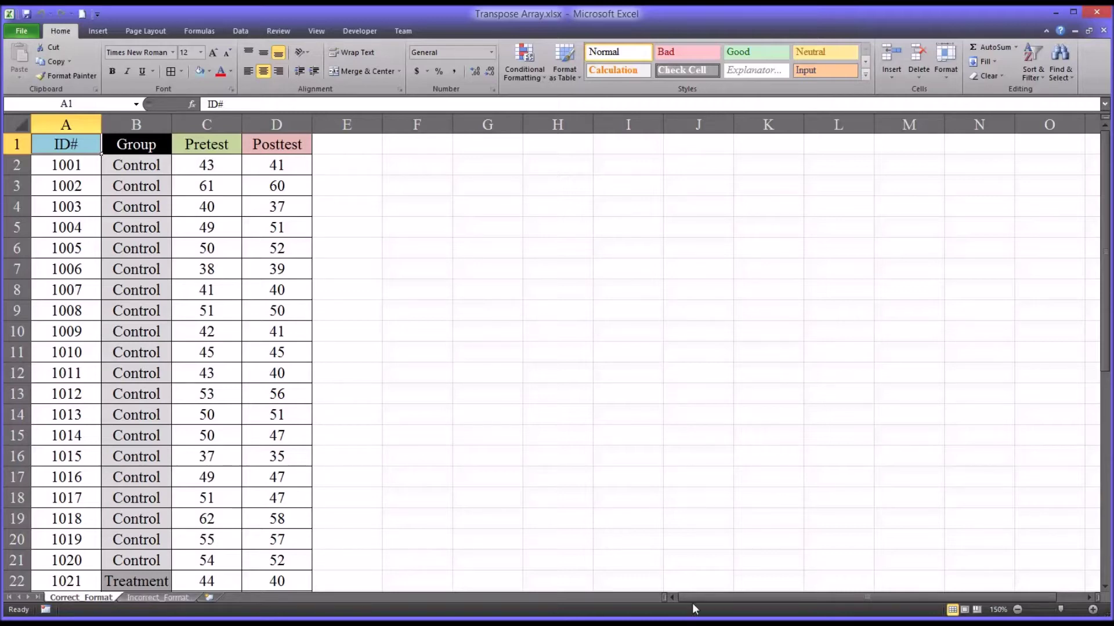
click(154, 597)
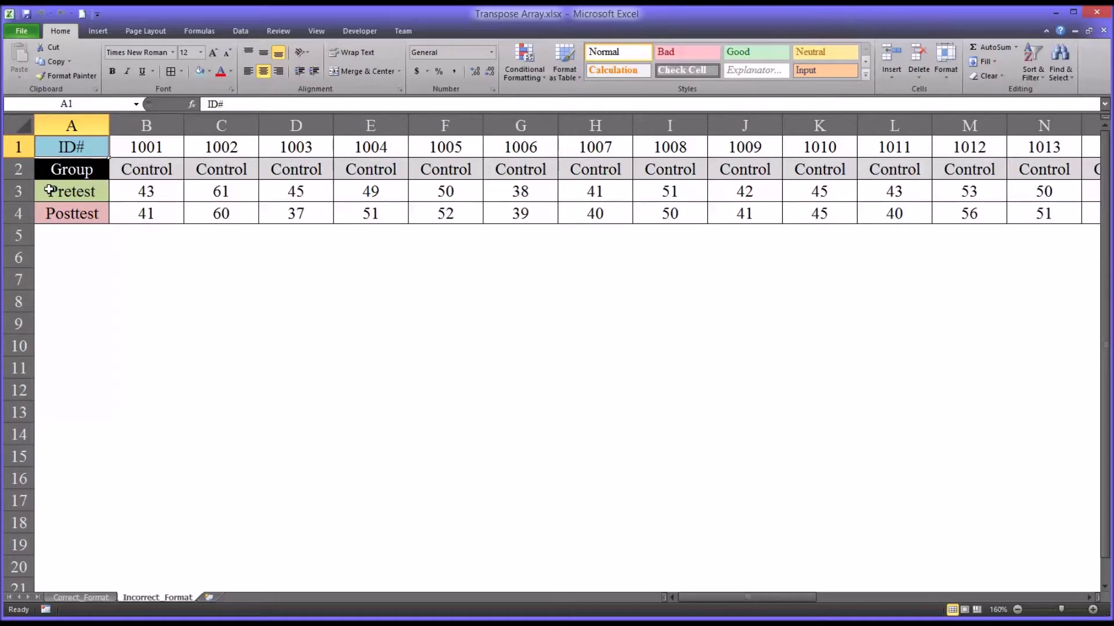
click(21, 191)
click(18, 213)
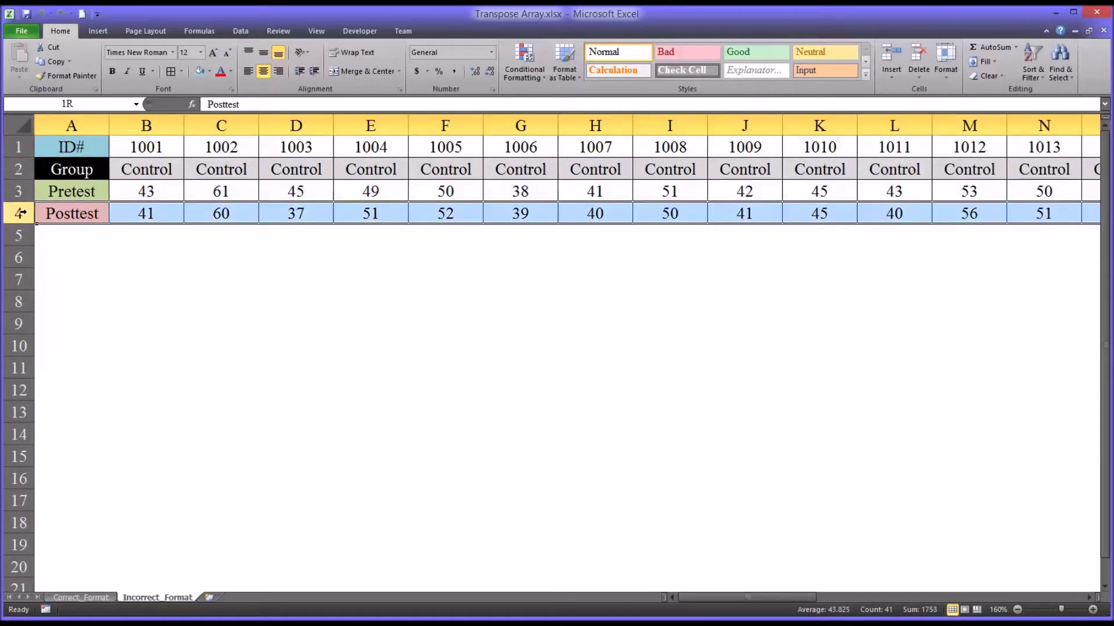
click(19, 168)
click(138, 124)
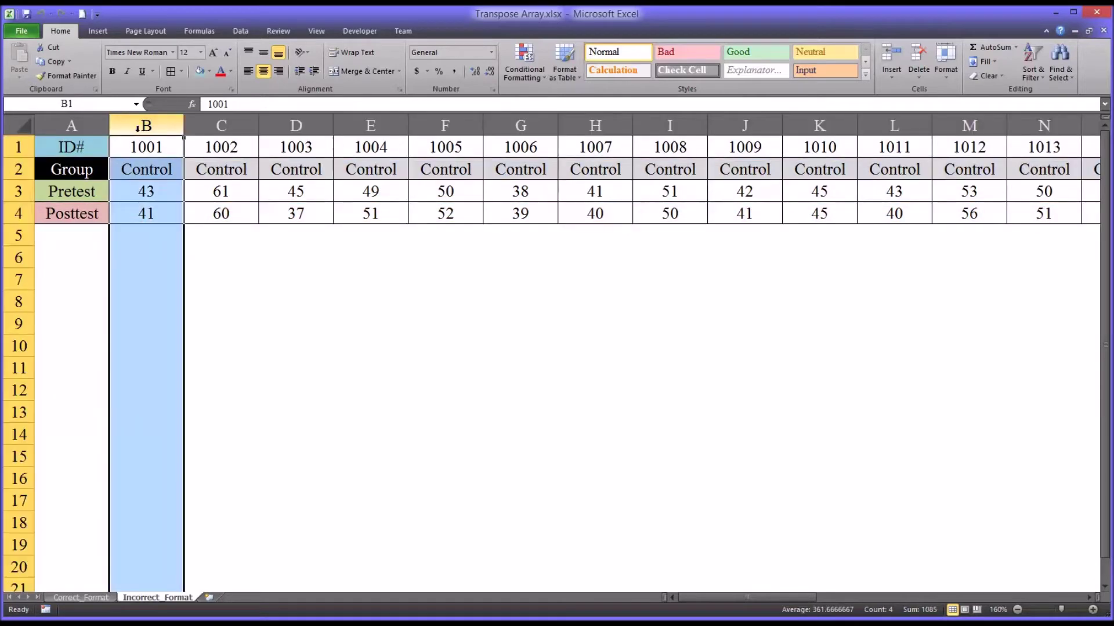
click(211, 126)
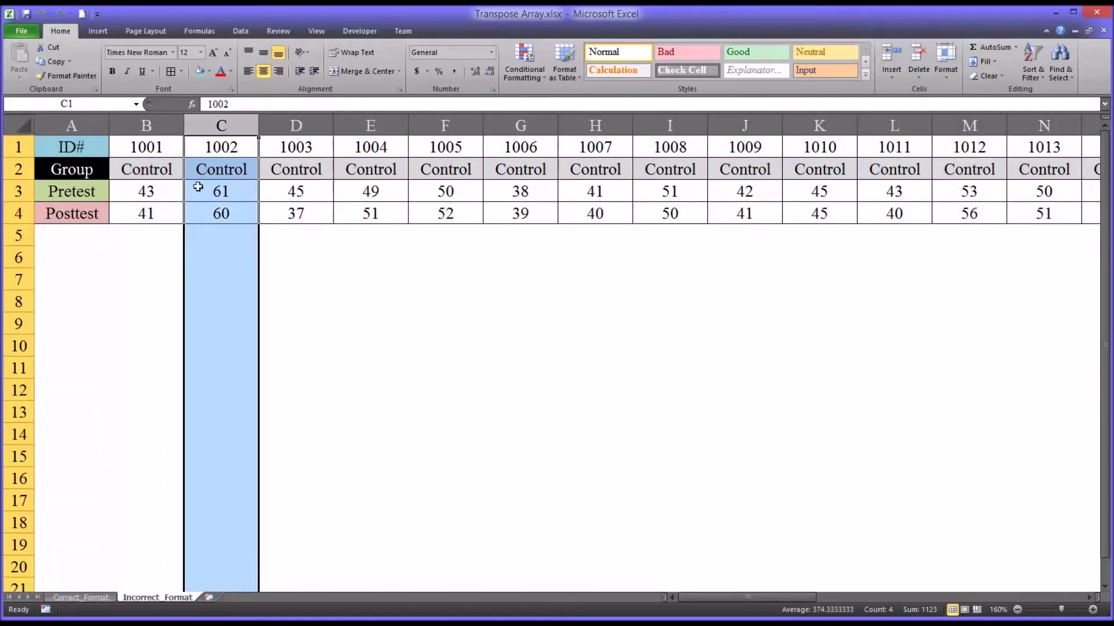
click(173, 198)
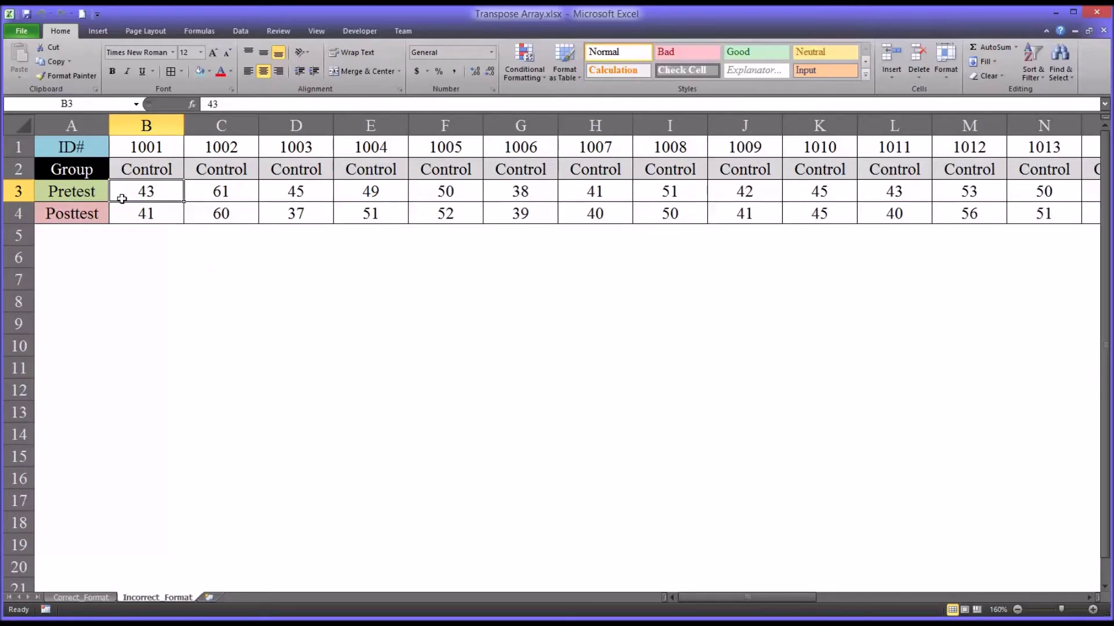
click(61, 148)
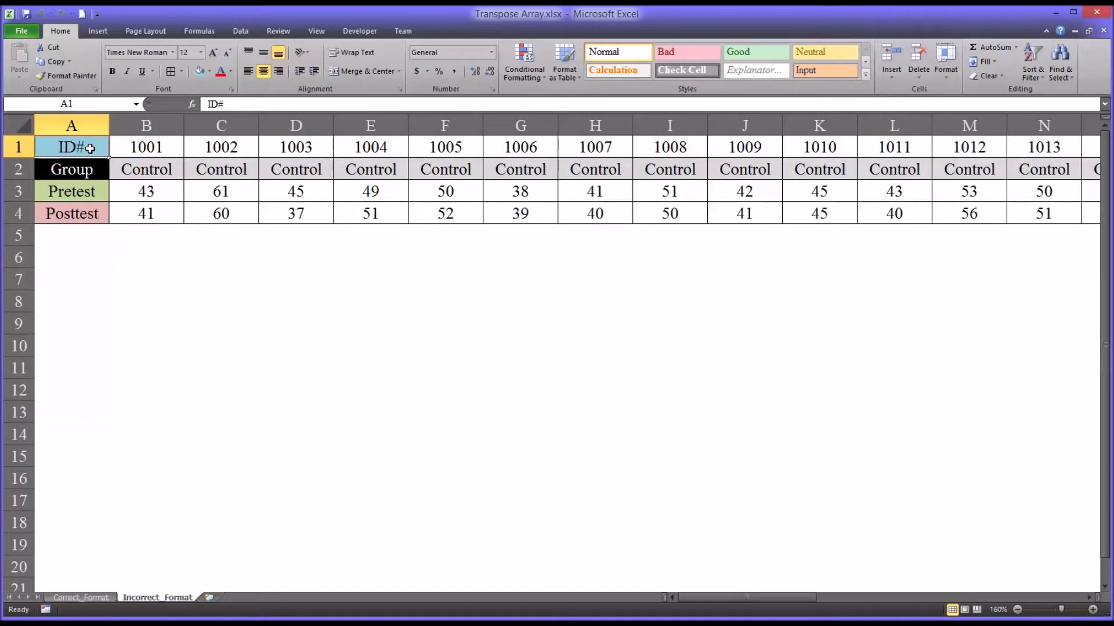
Select the A1:D4 block on Incorrect_Format and compare it with the Correct_Format sheet.
drag(90, 149, 274, 217)
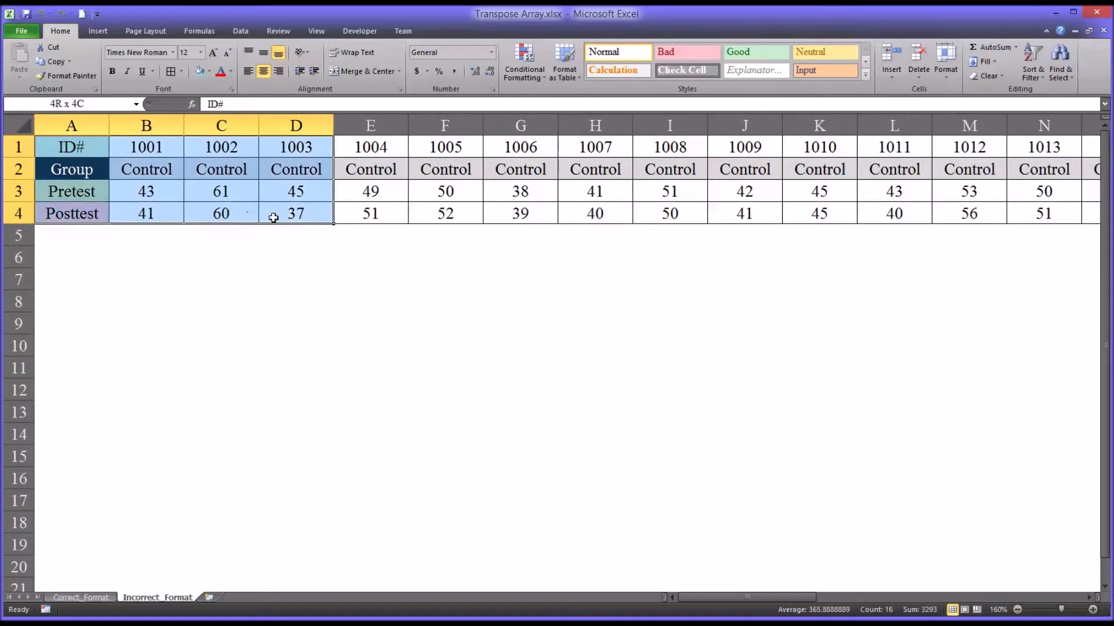
click(88, 150)
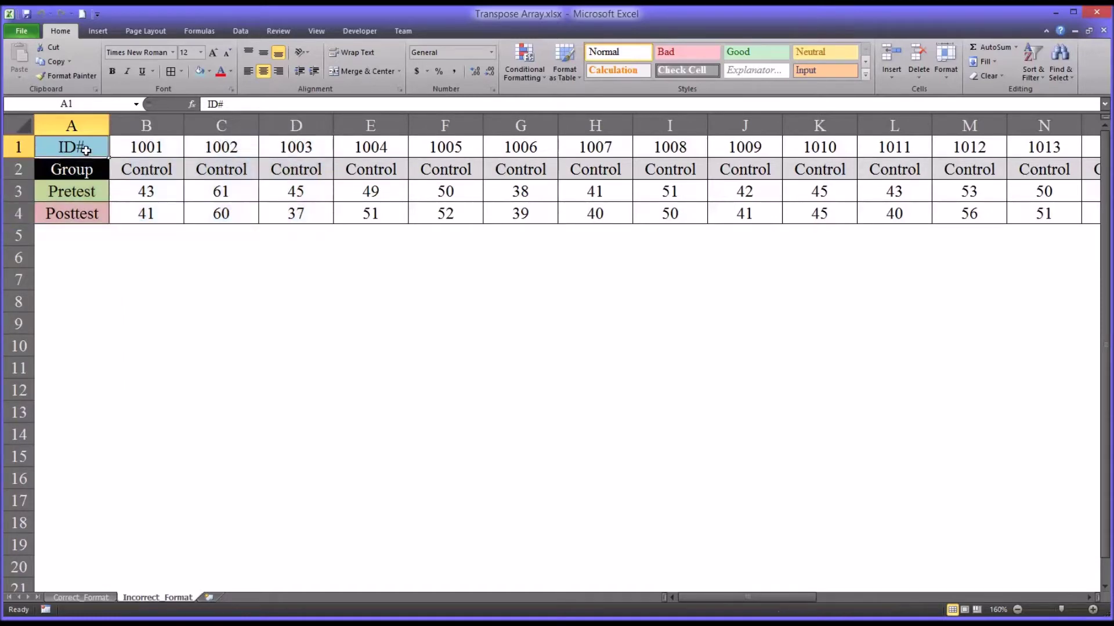
mouse_move(82, 147)
mouse_down()
mouse_move(119, 223)
mouse_move(316, 204)
mouse_move(667, 210)
mouse_move(224, 189)
mouse_move(154, 197)
mouse_move(96, 158)
mouse_up()
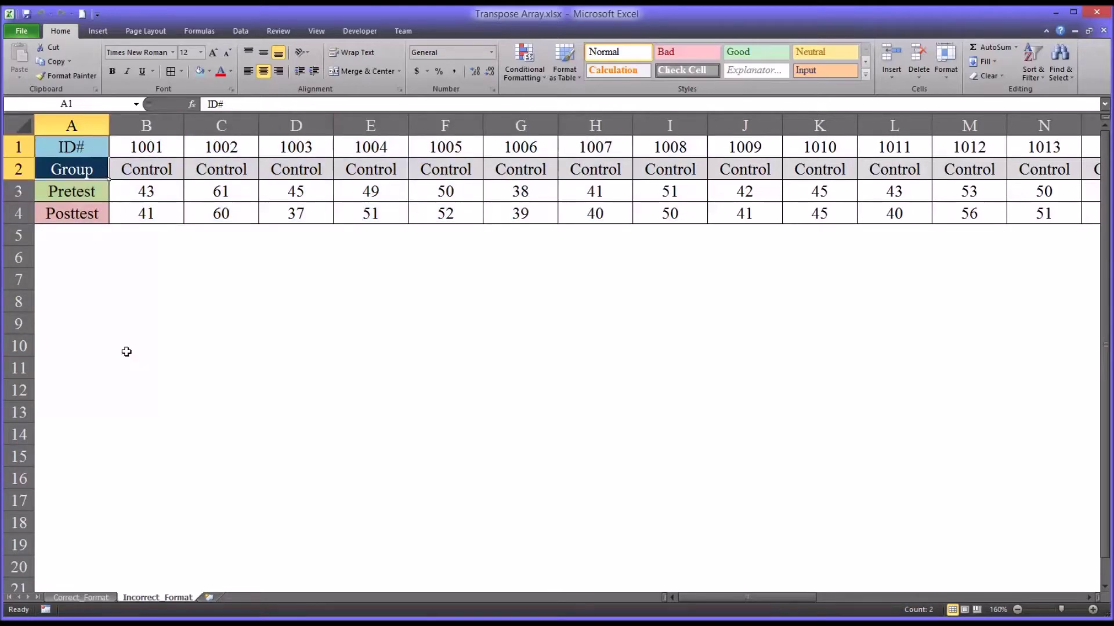
click(81, 597)
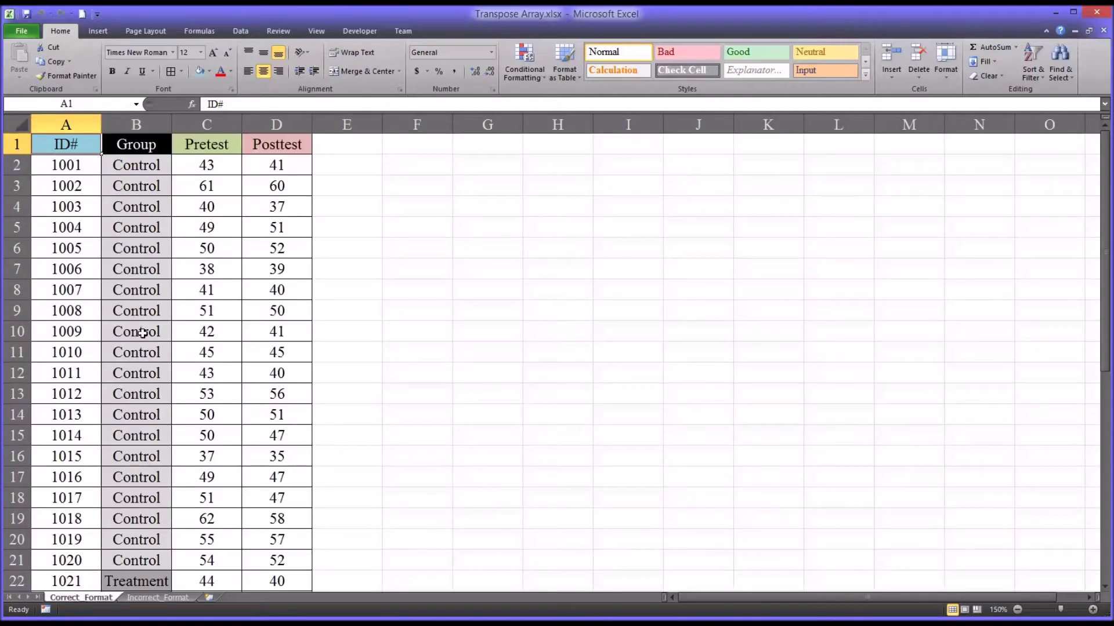
click(155, 598)
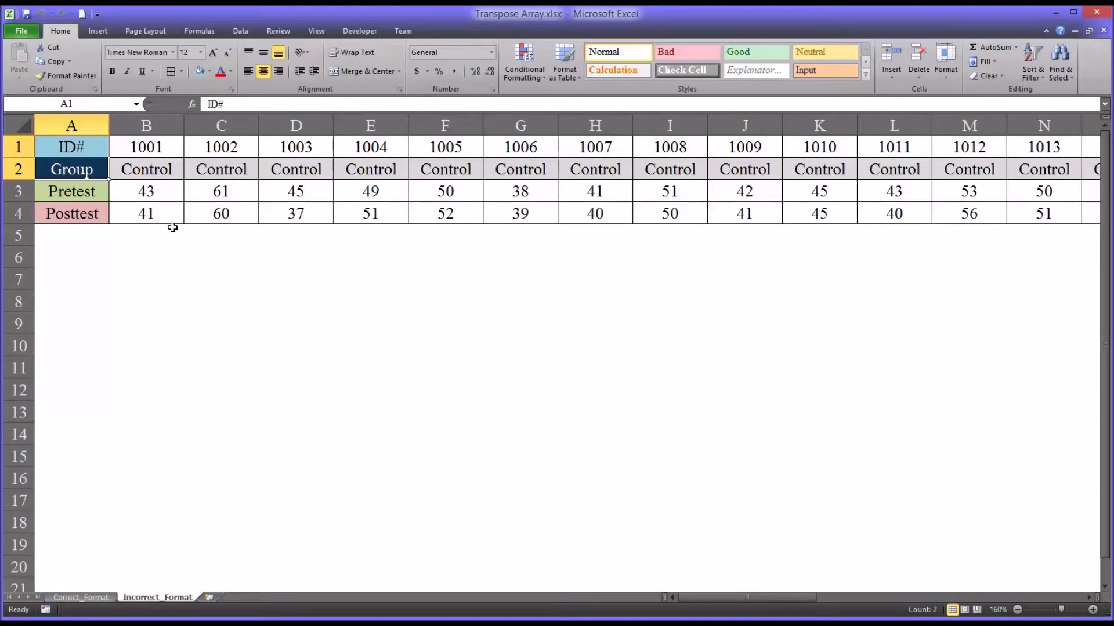
Highlight the Pretest and Posttest rows, then add a new blank worksheet, Sheet5.
mouse_move(22, 193)
mouse_down()
mouse_move(19, 213)
mouse_move(18, 191)
mouse_up()
click(53, 195)
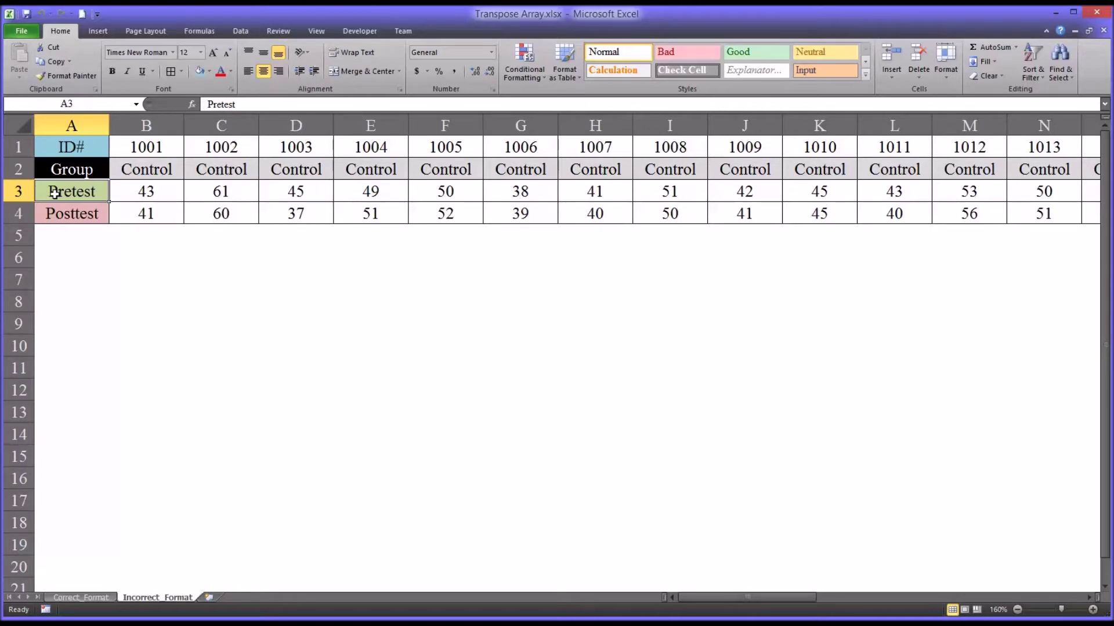
click(65, 150)
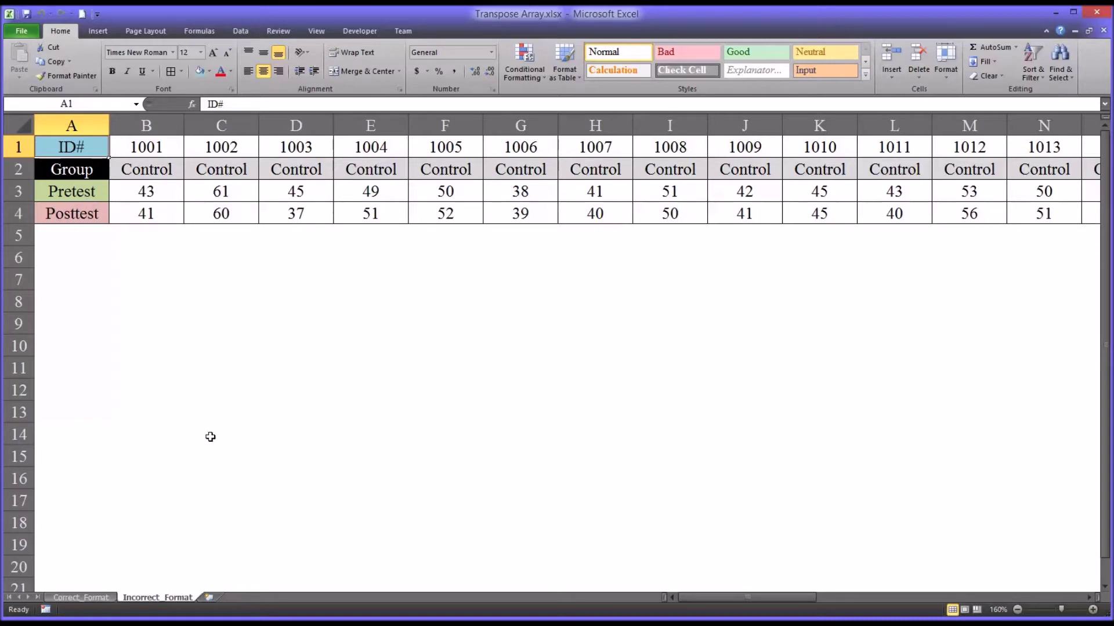
click(209, 597)
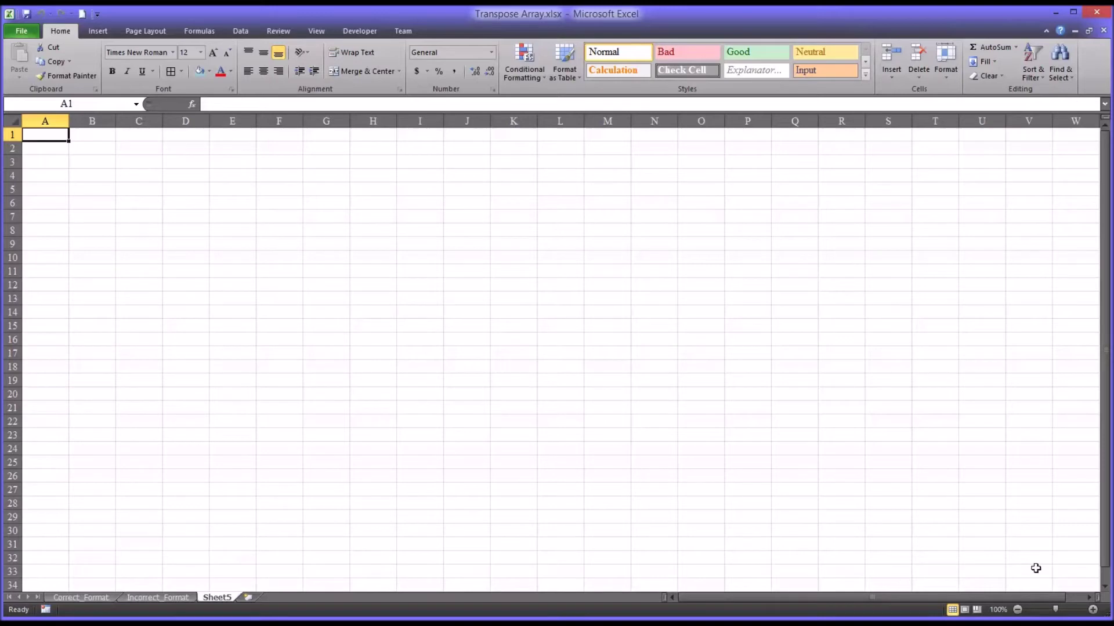
Zoom the empty Sheet5 in to 140%.
click(1094, 610)
click(1093, 609)
click(1093, 609)
click(1094, 610)
Copy the Incorrect_Format data block A1:AO4 and return to Sheet5.
click(145, 599)
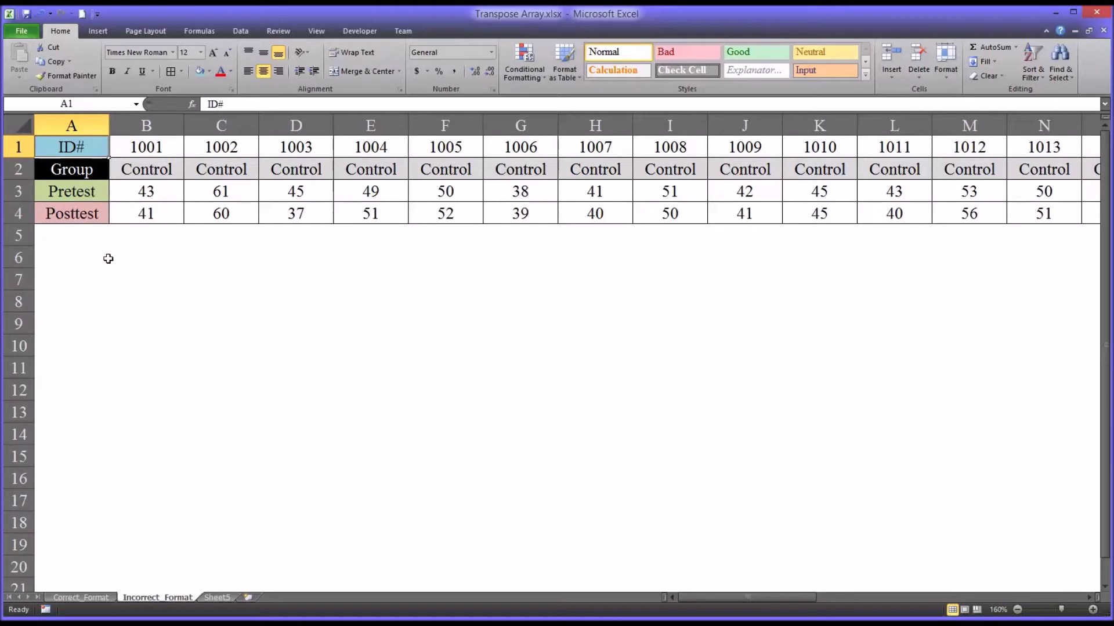
drag(72, 147, 938, 214)
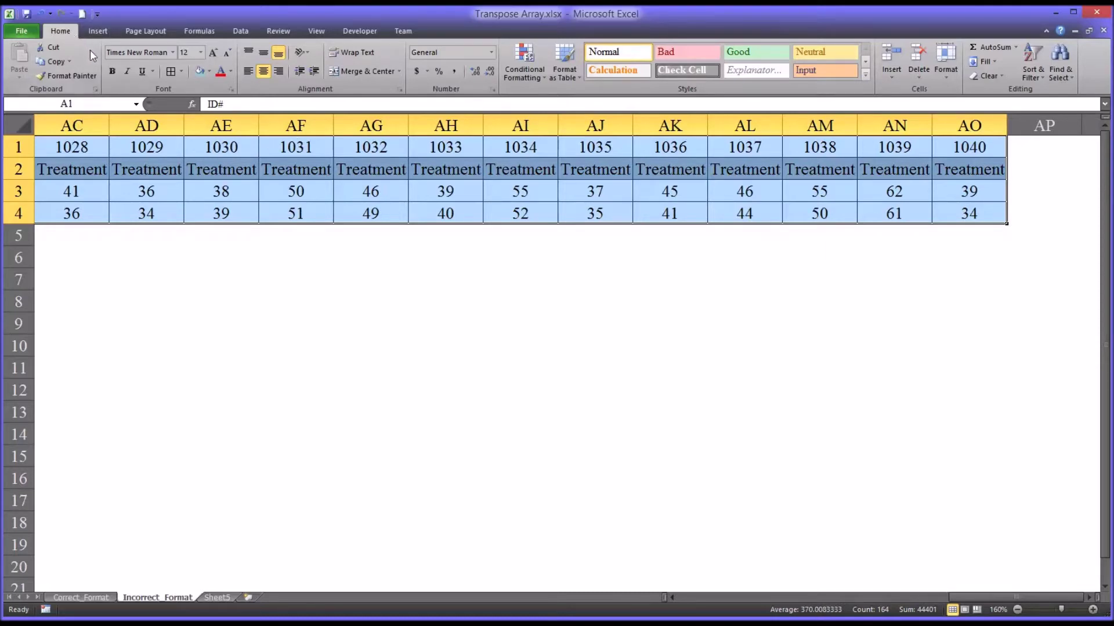
click(52, 63)
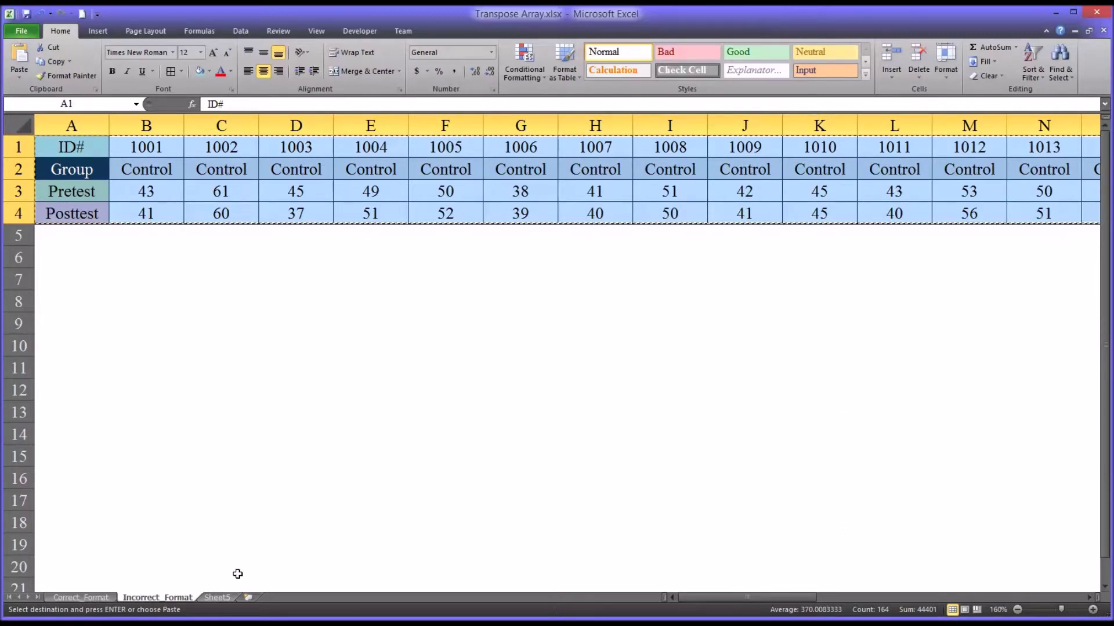
click(218, 597)
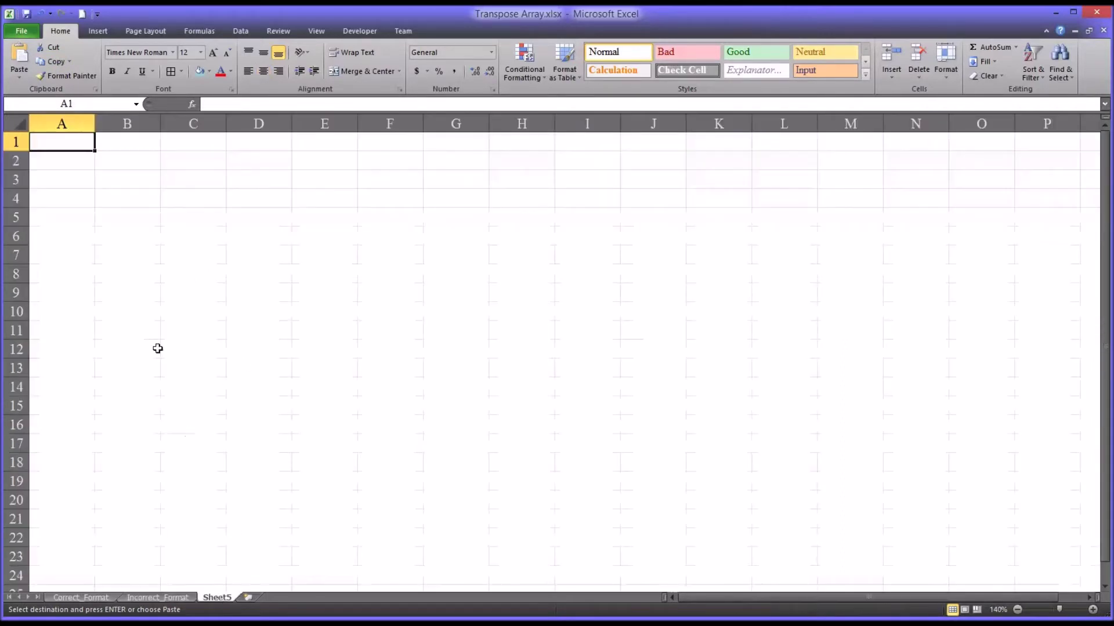
Paste Special the copied block into Sheet5 at A1 with Transpose ticked.
click(19, 73)
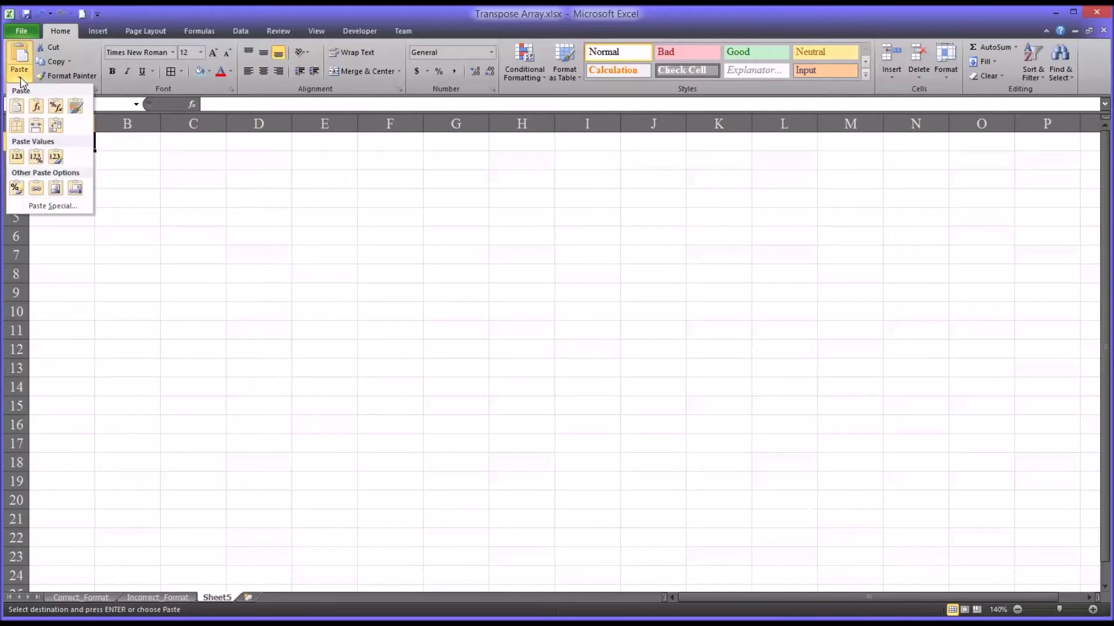
click(52, 208)
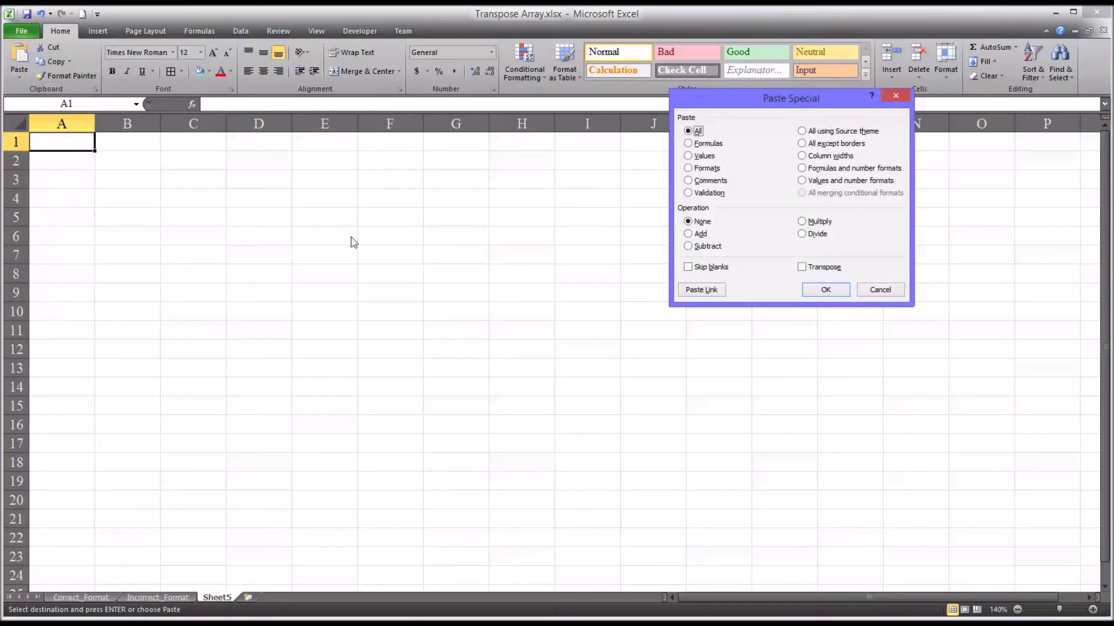
drag(754, 98, 737, 111)
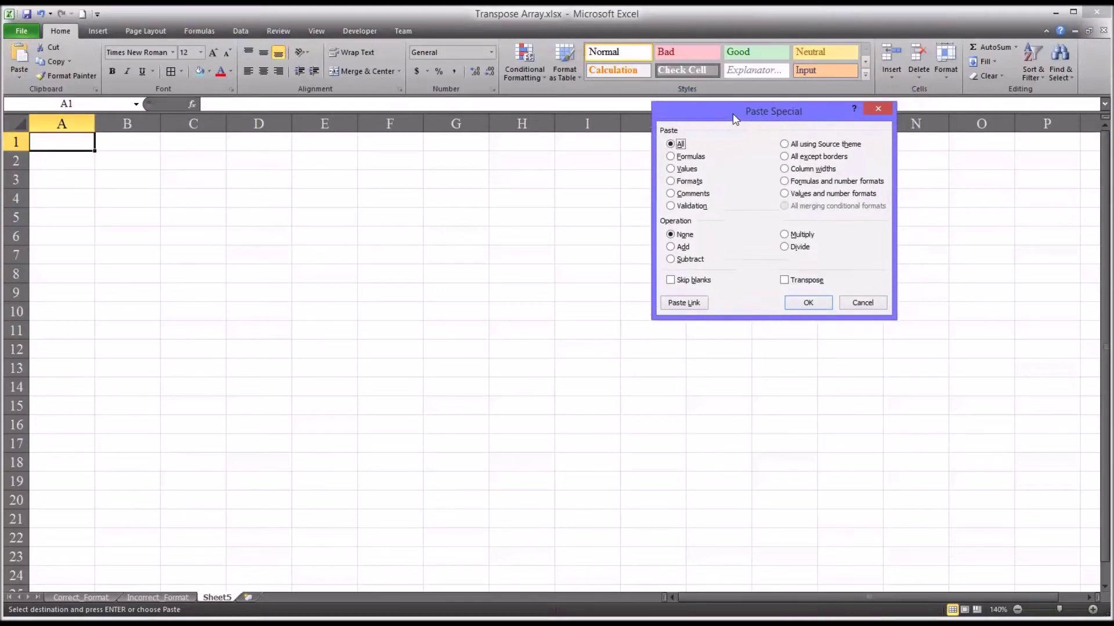
click(785, 281)
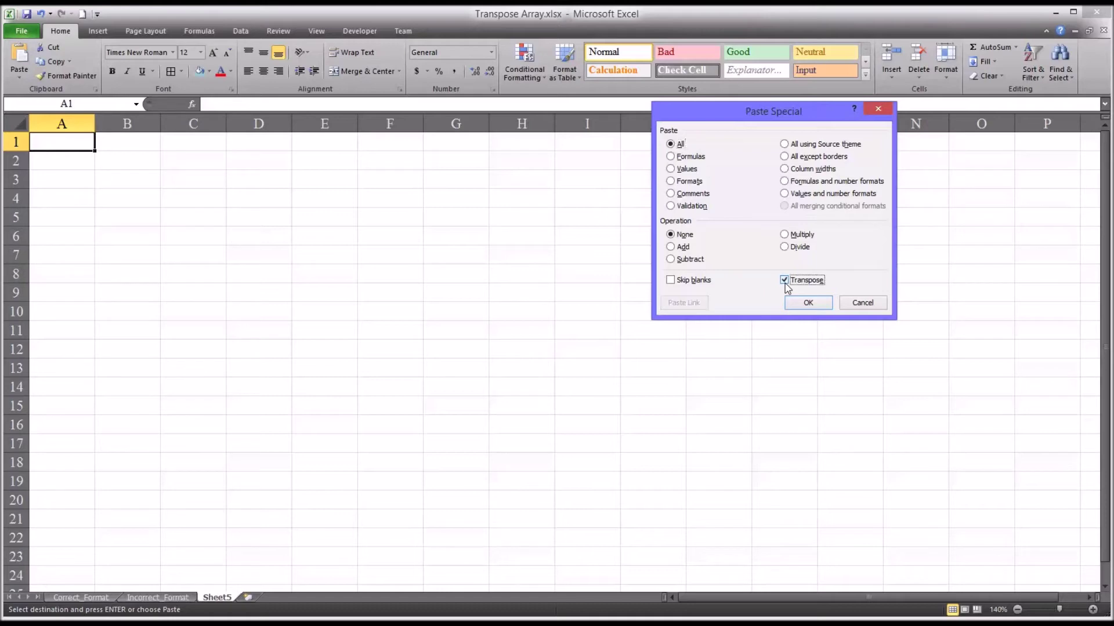
click(807, 303)
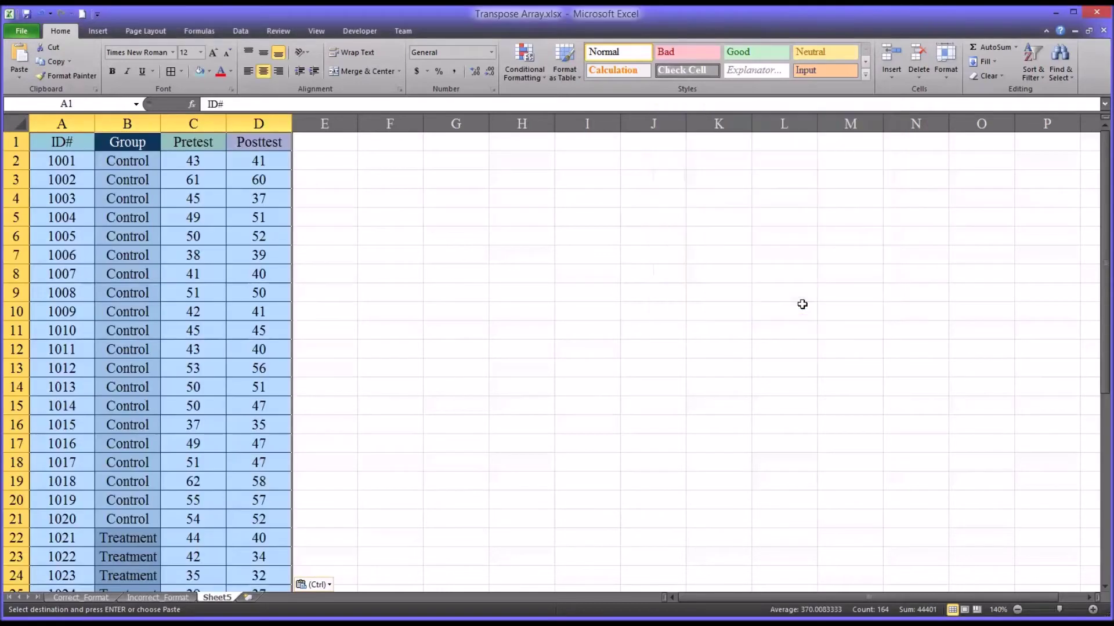
Compare against Correct_Format, then widen Sheet5 columns A through D to fit the transposed table.
click(344, 297)
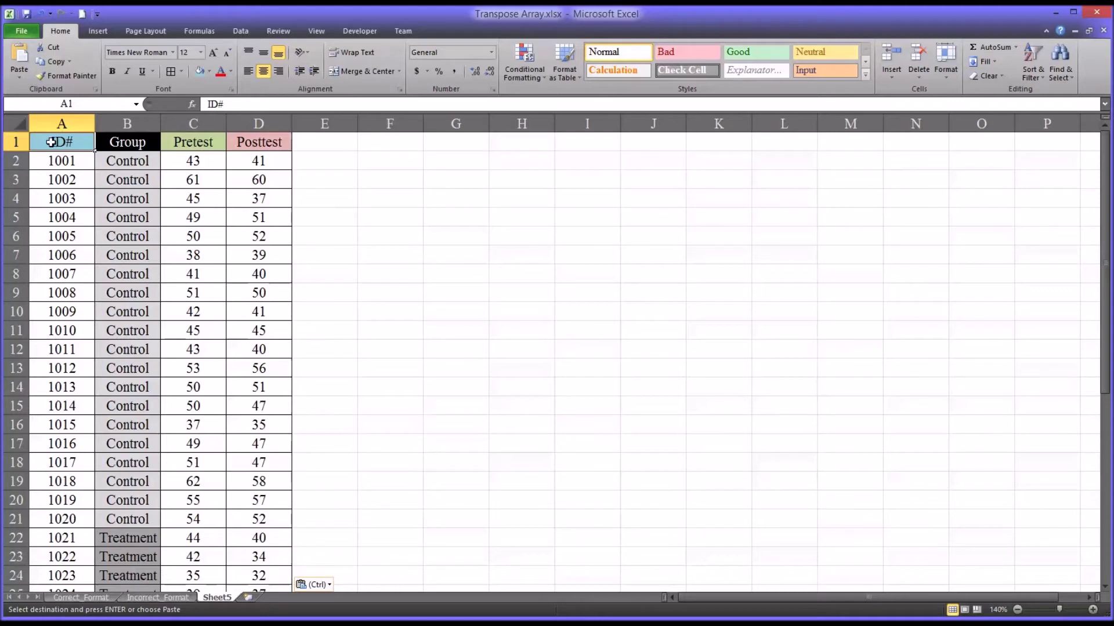
click(83, 598)
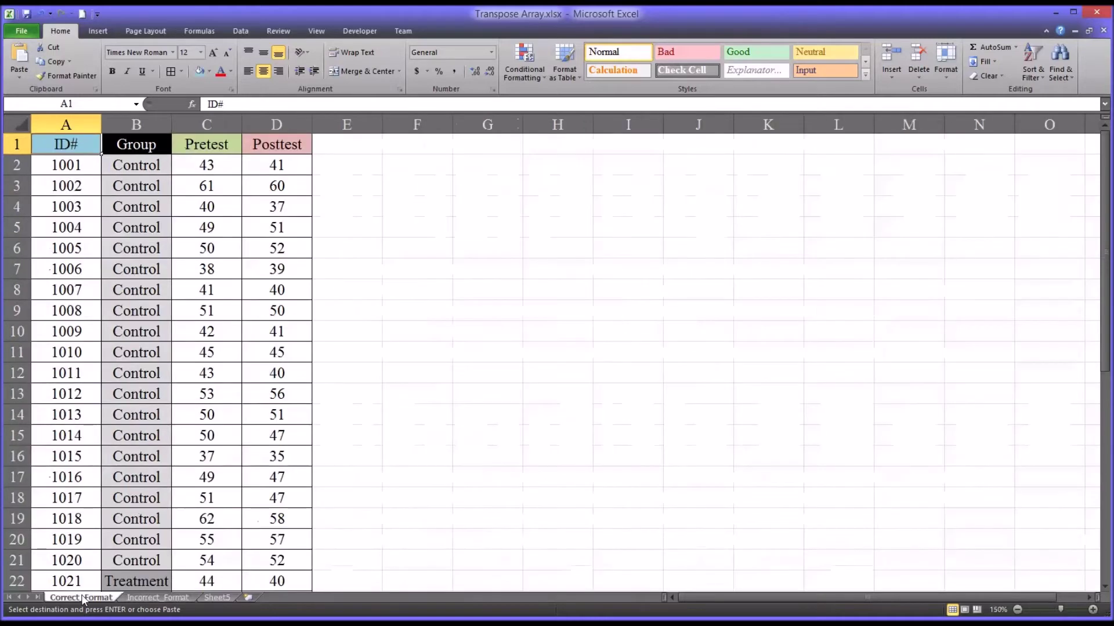
click(219, 598)
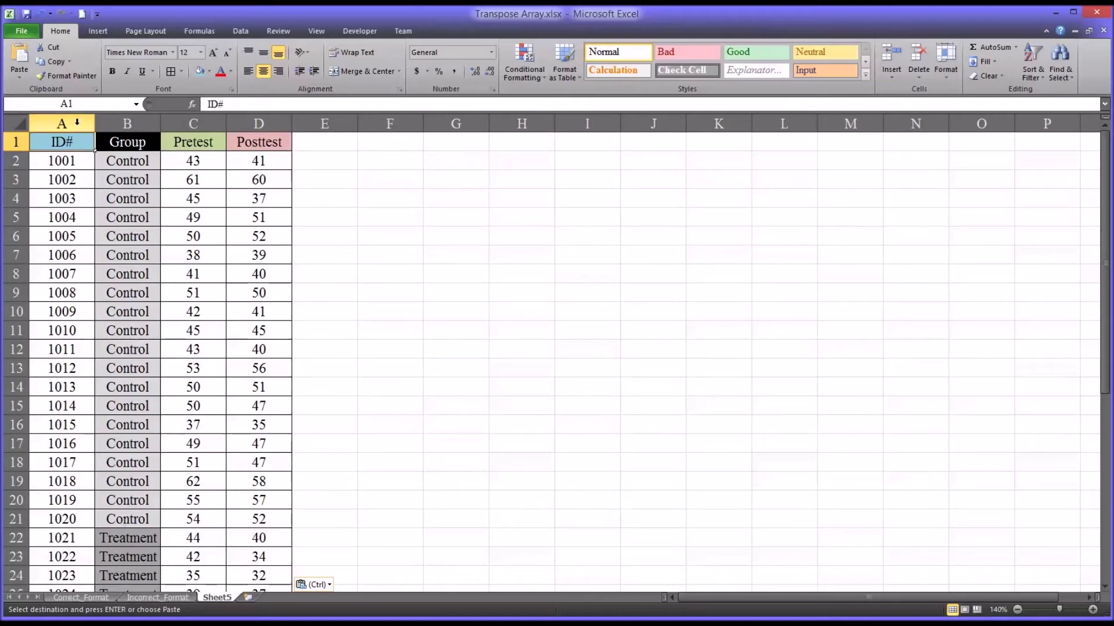
drag(77, 123, 239, 125)
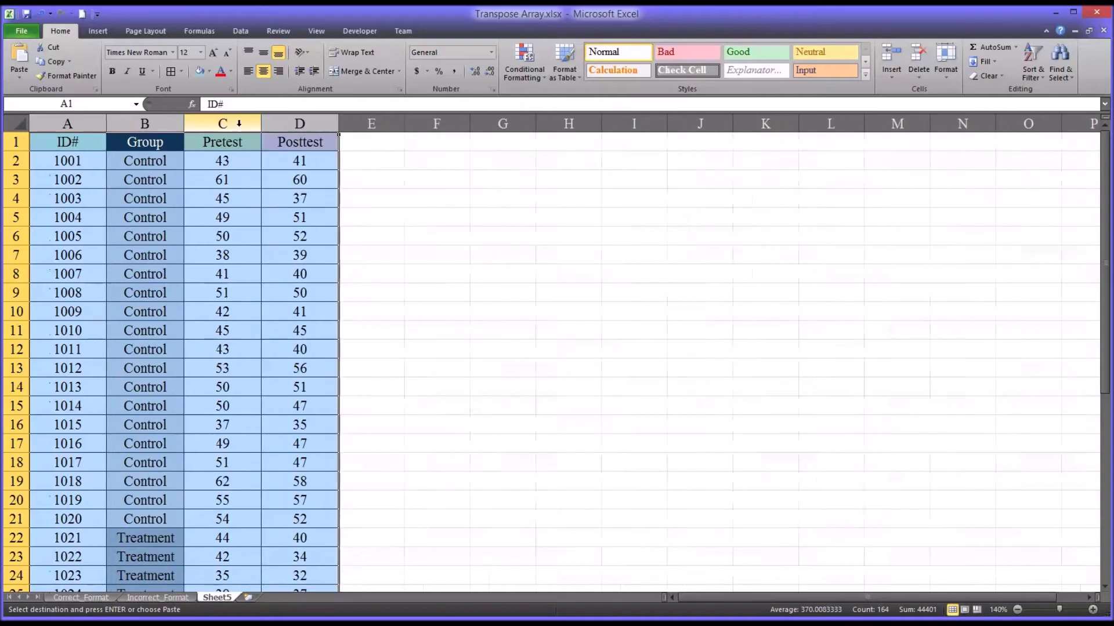
click(195, 167)
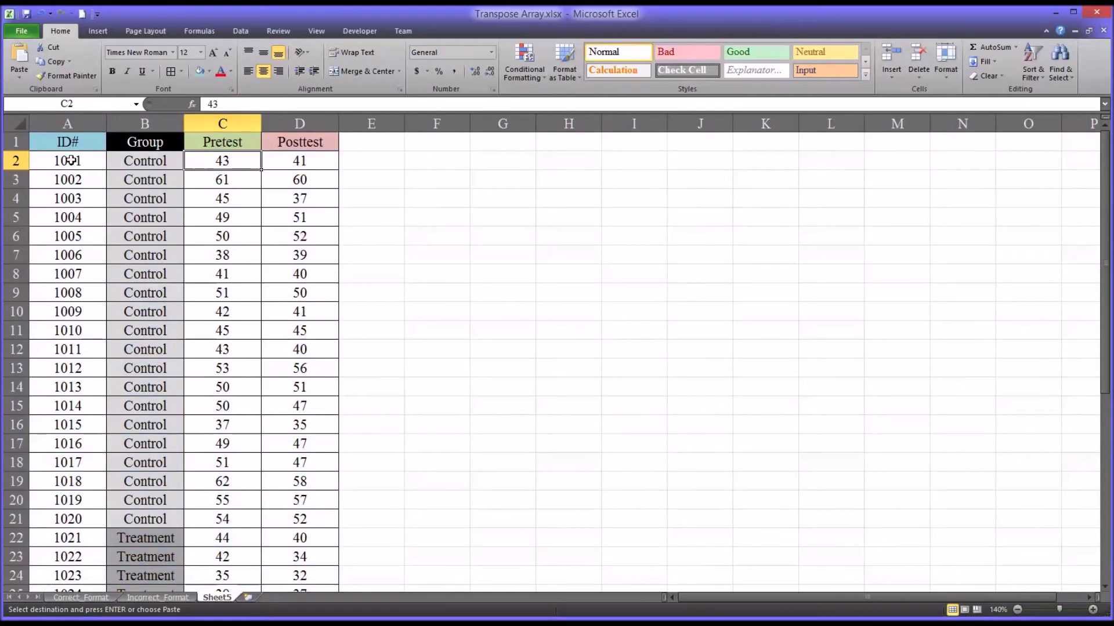
click(64, 145)
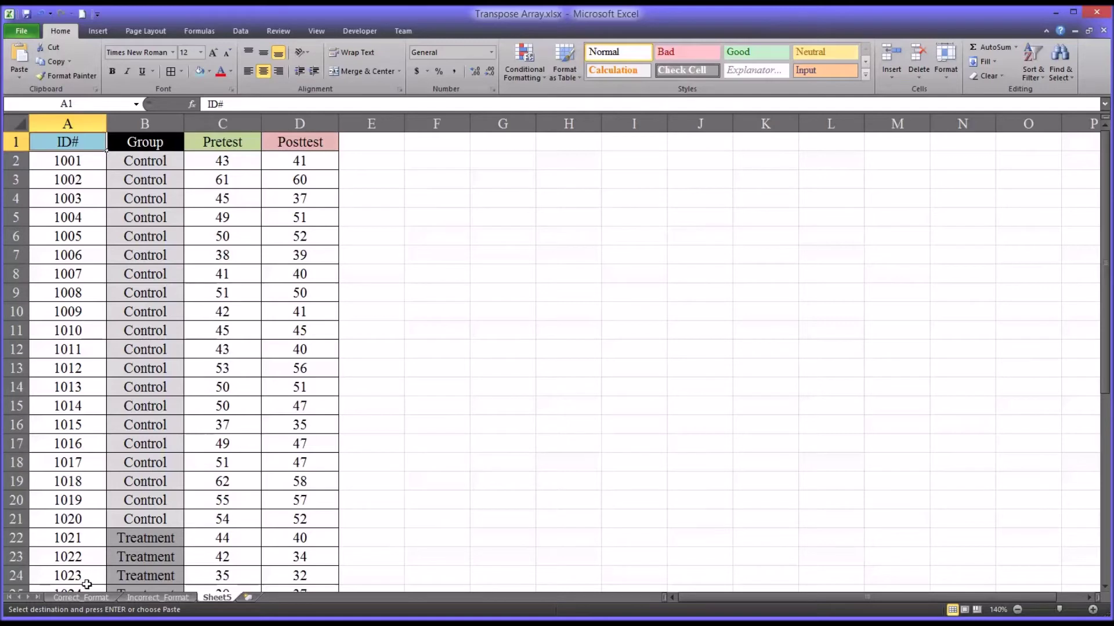
Switch to Incorrect_Format, glance at the transposed Sheet5, then return to Incorrect_Format.
click(147, 598)
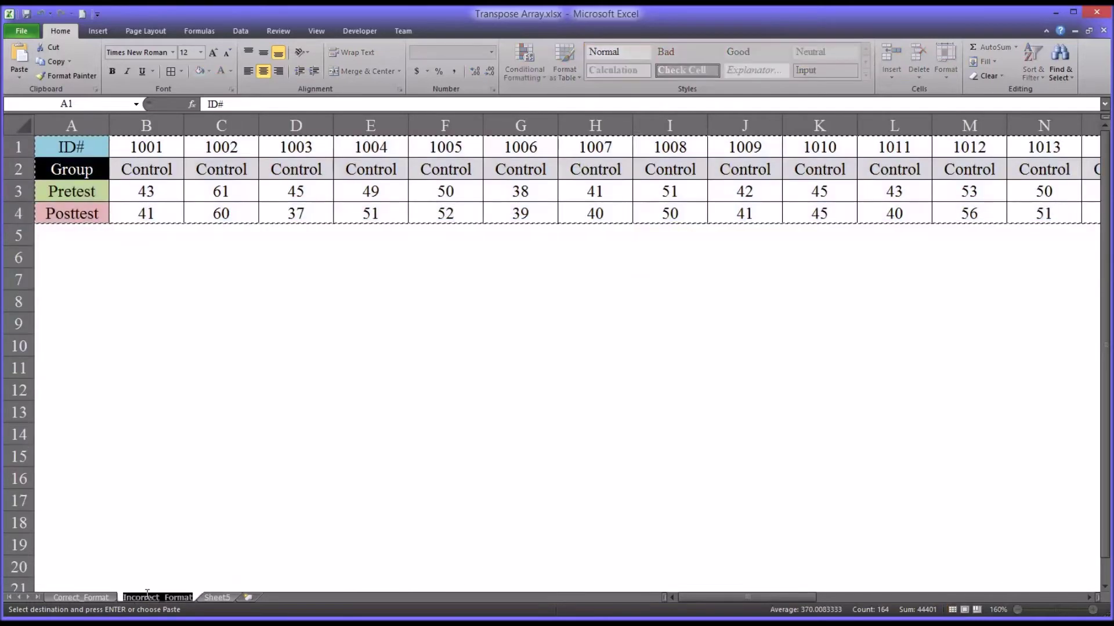
click(129, 572)
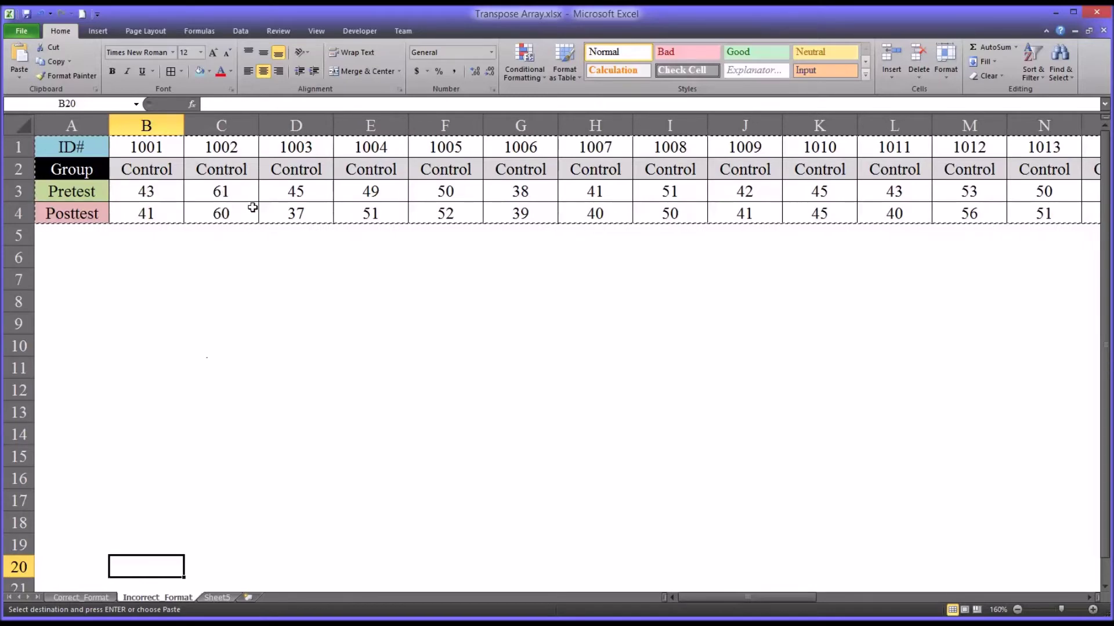
click(218, 598)
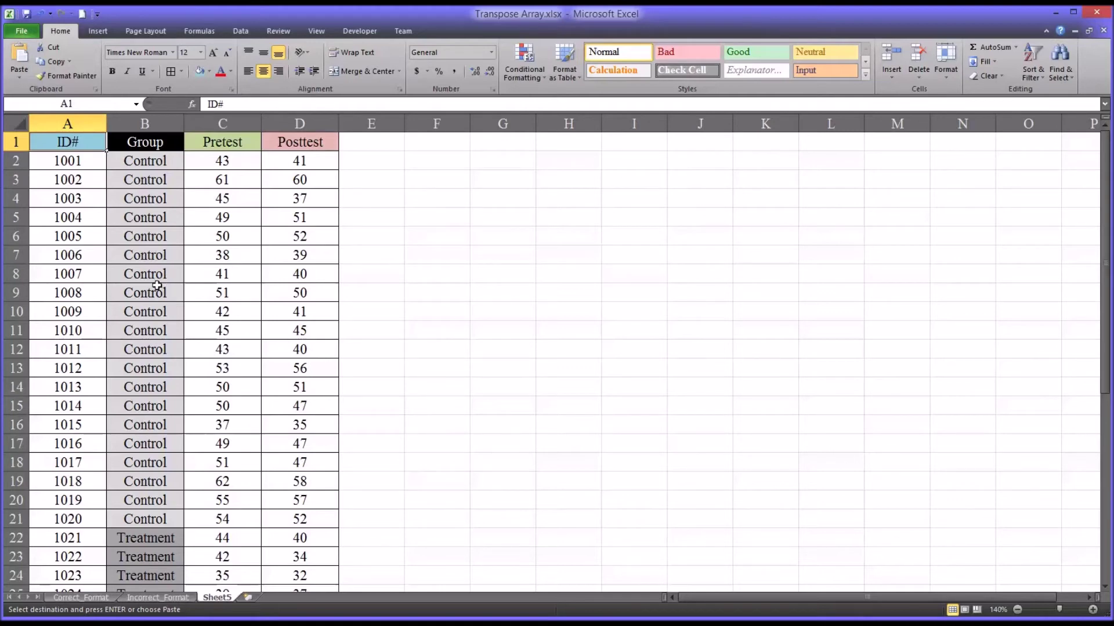
click(157, 598)
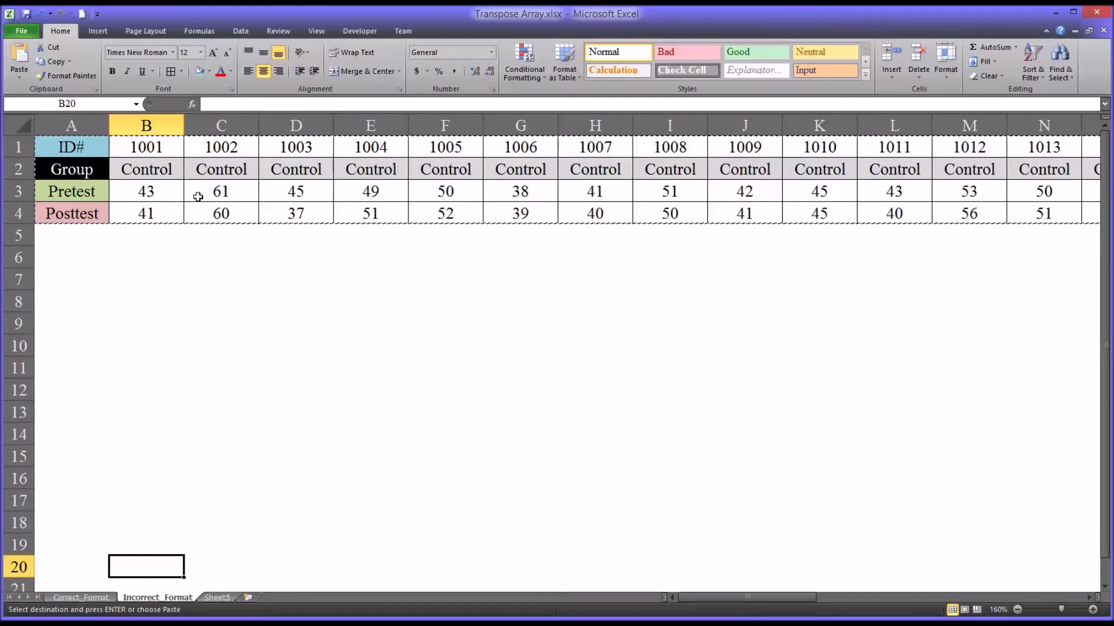
Enter 54 in D3 on Incorrect_Format and check ID 1003's pasted Pretest value on Sheet5.
click(282, 151)
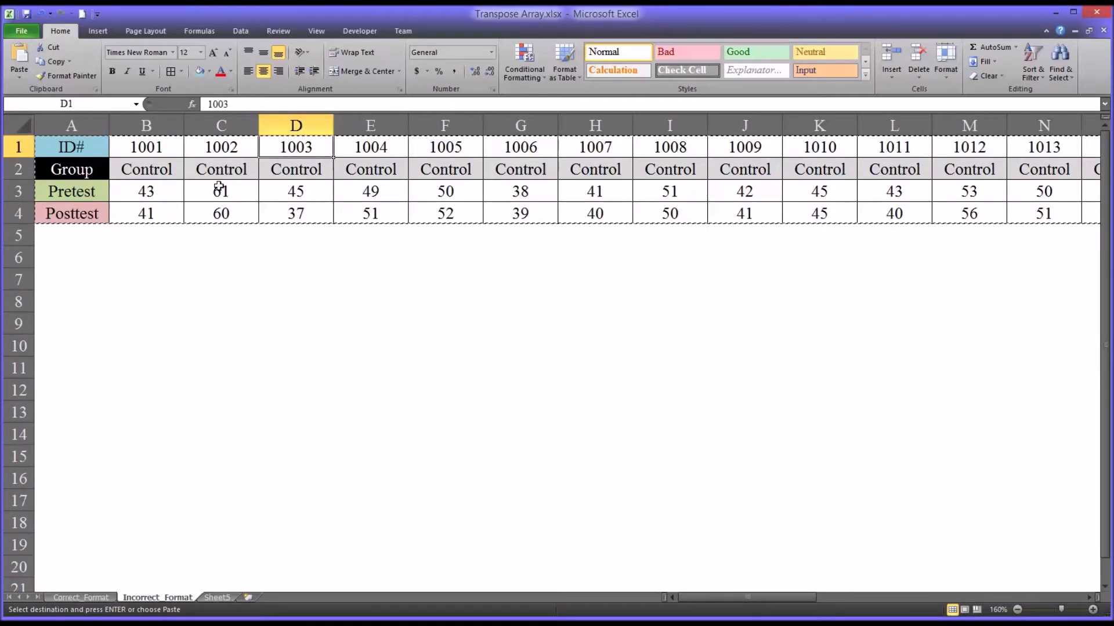
click(279, 191)
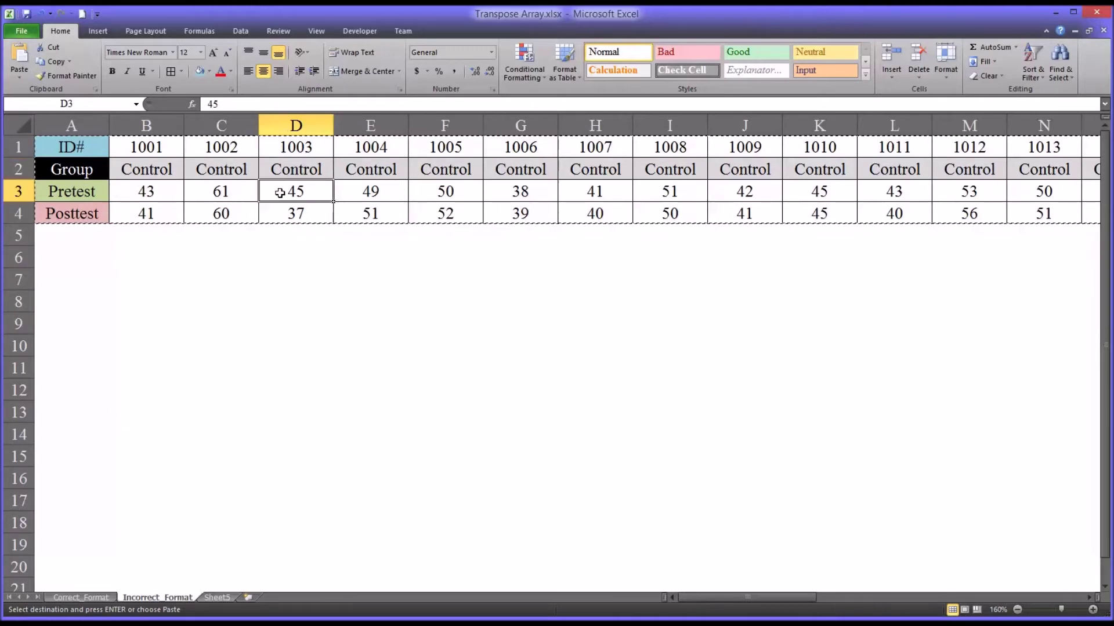
text(54)
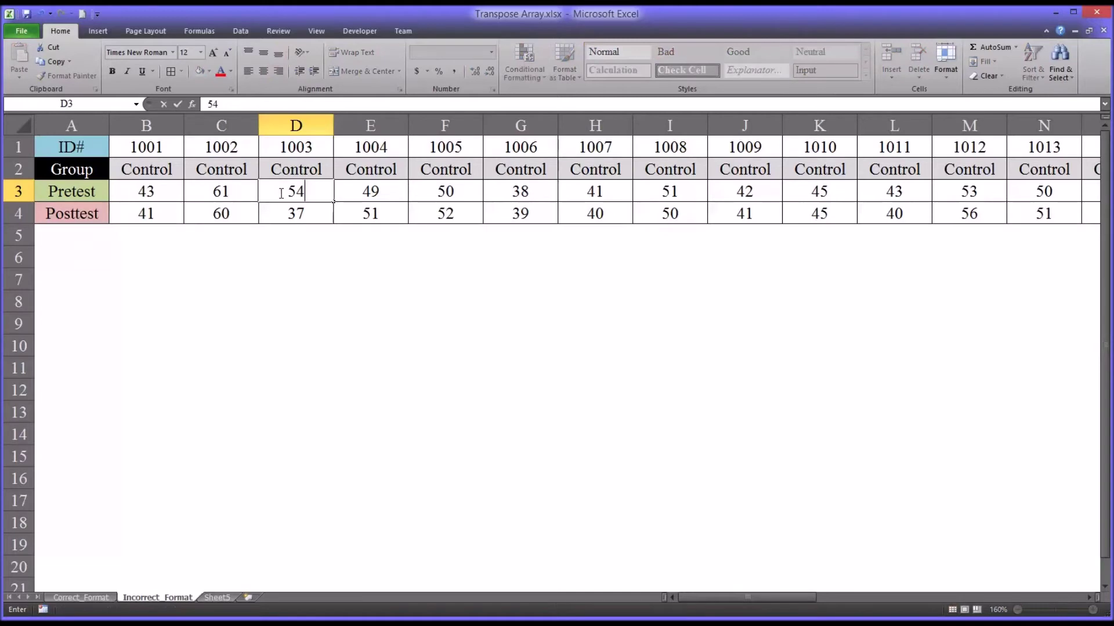
key(ctrl+Return)
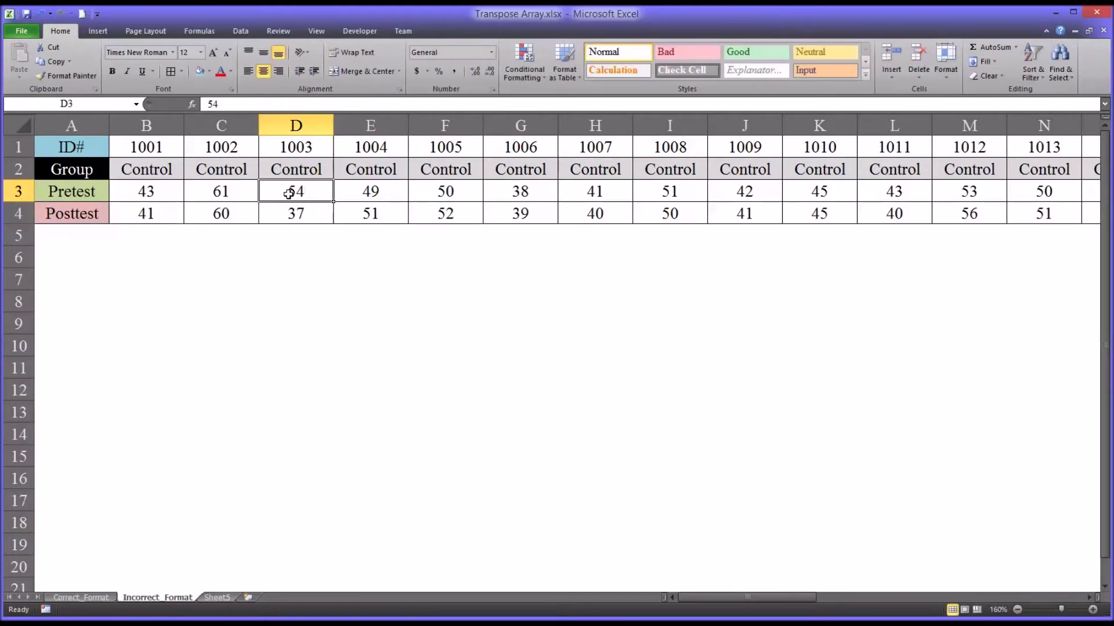
click(217, 598)
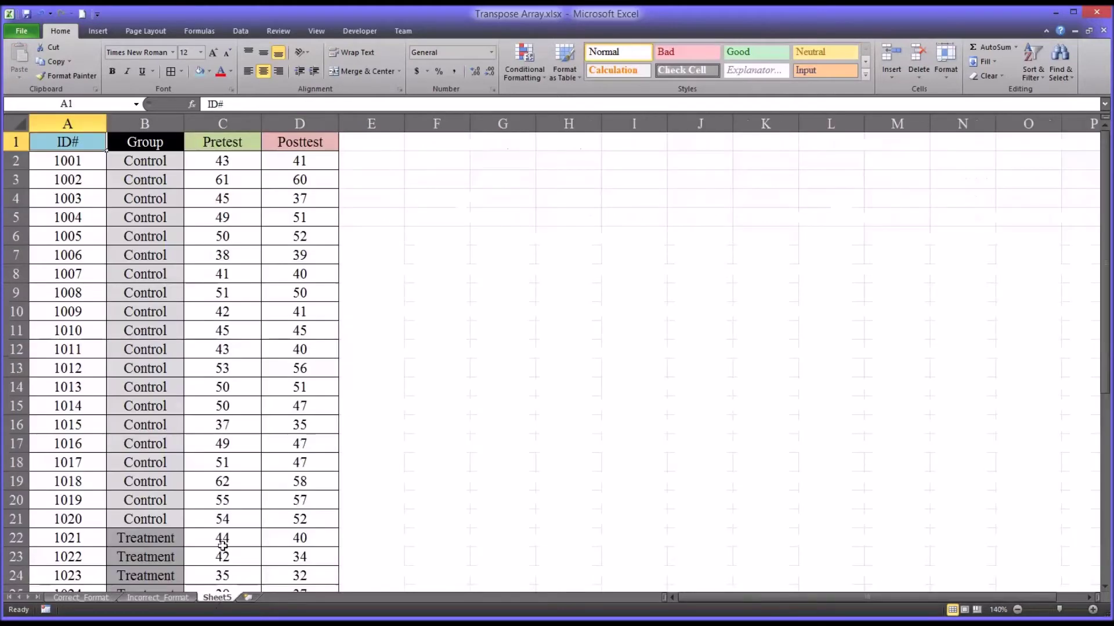
click(222, 201)
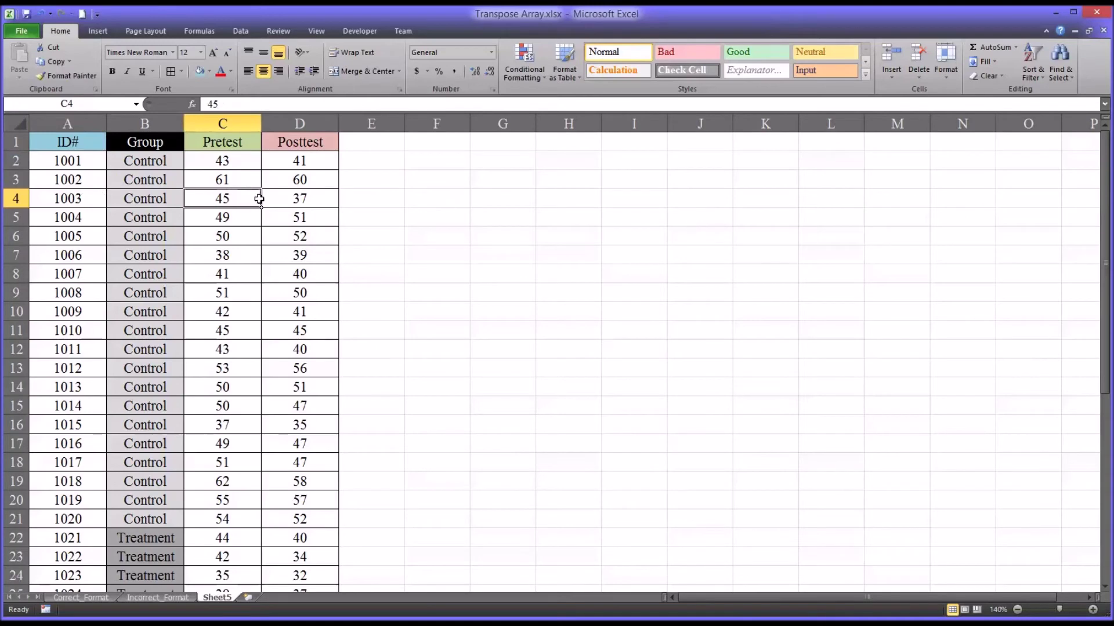
click(145, 598)
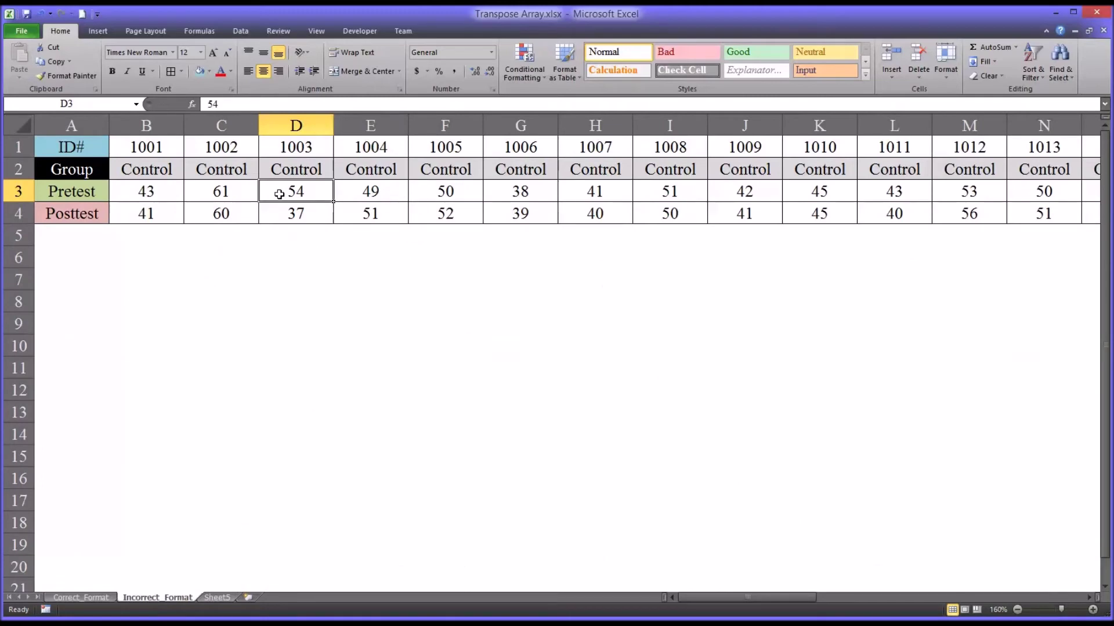
Set D3 back to 45 and return to cell A1.
text(45)
key(Return)
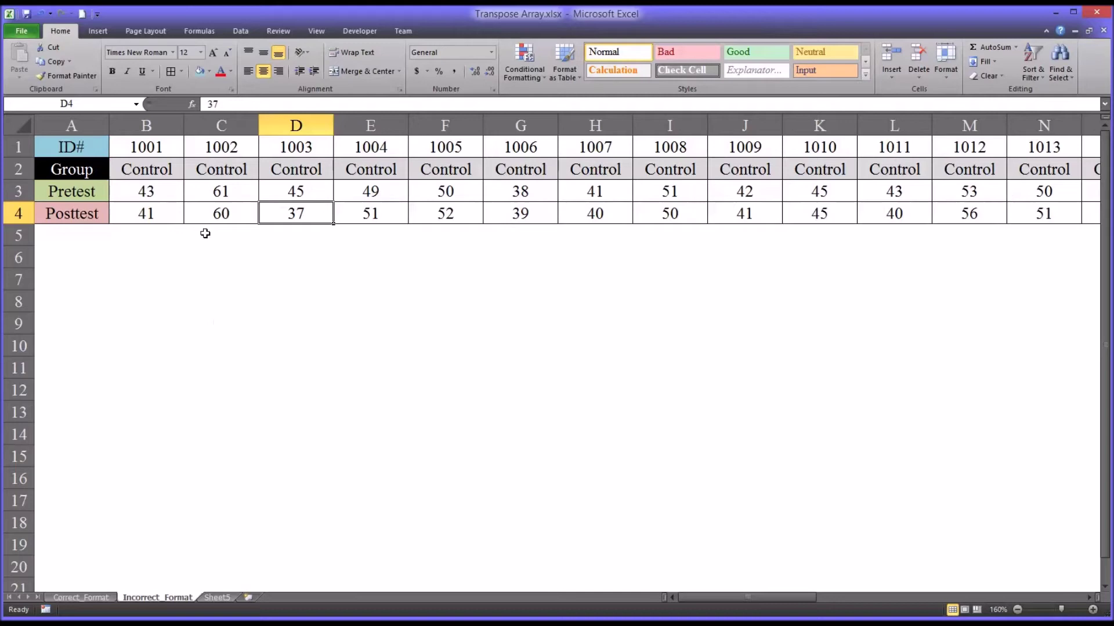
click(83, 149)
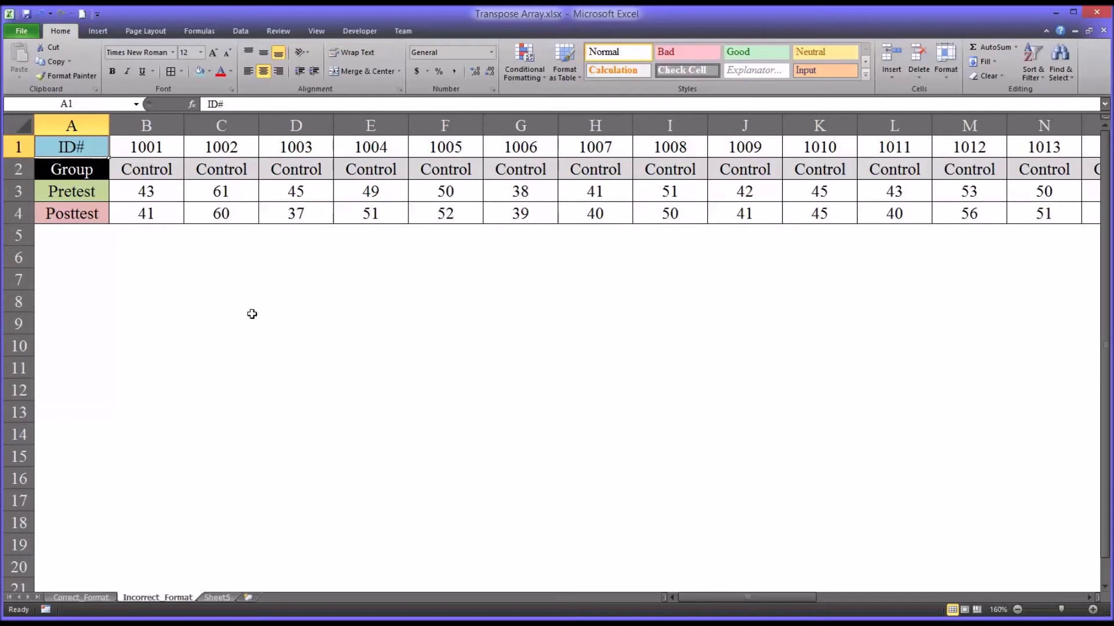
Review Sheet5 from A1 down to the last Posttest value in D41, then add a blank Sheet6.
click(218, 597)
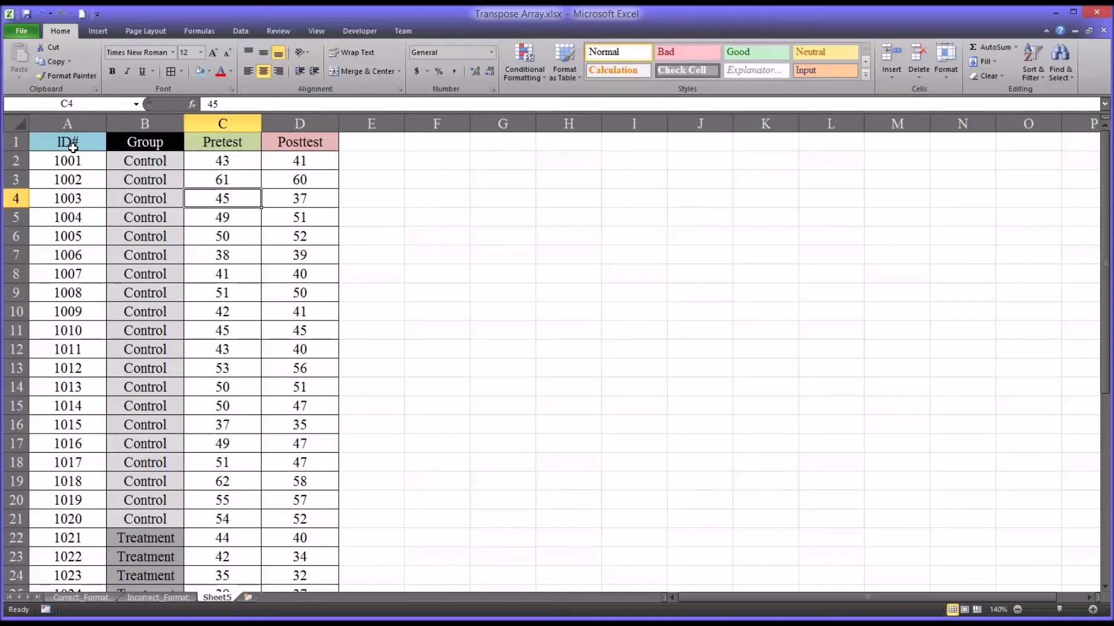
click(63, 144)
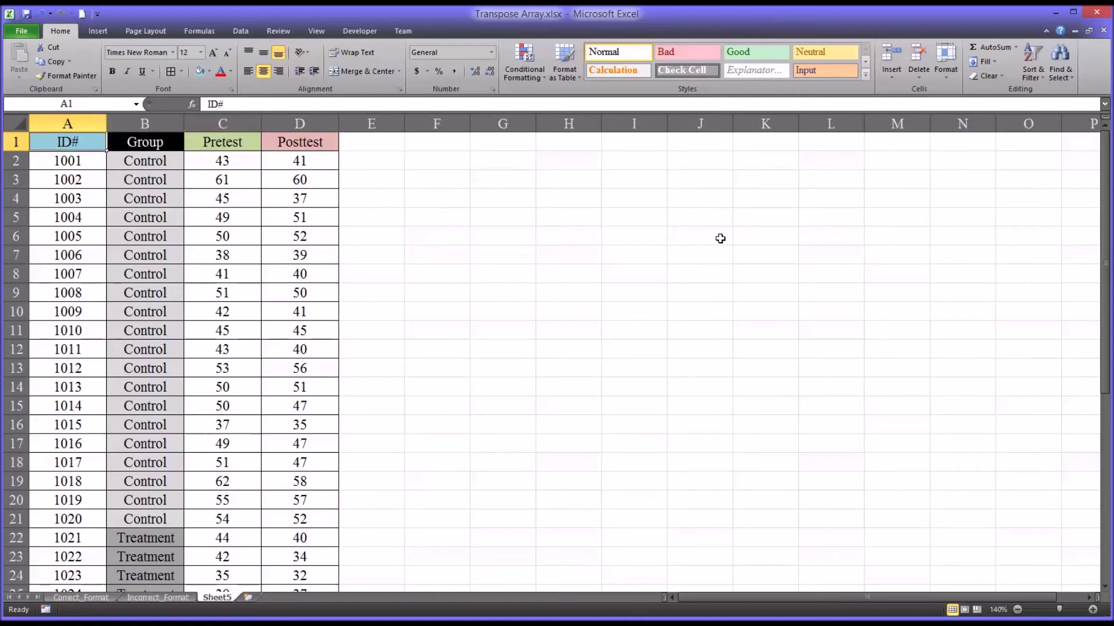
drag(1105, 293, 1105, 580)
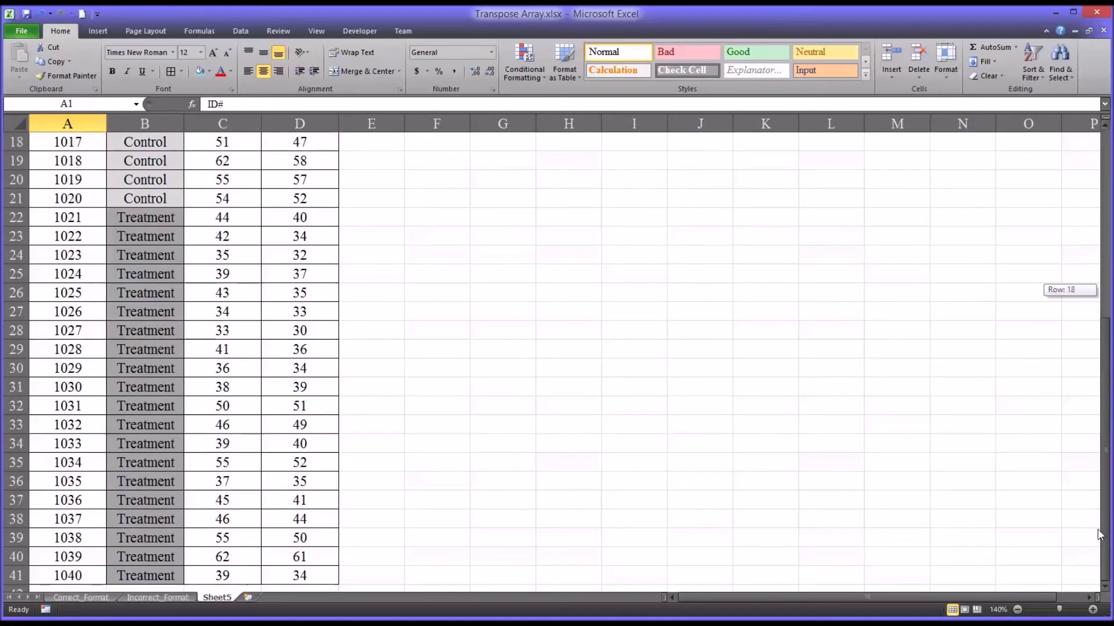
click(307, 577)
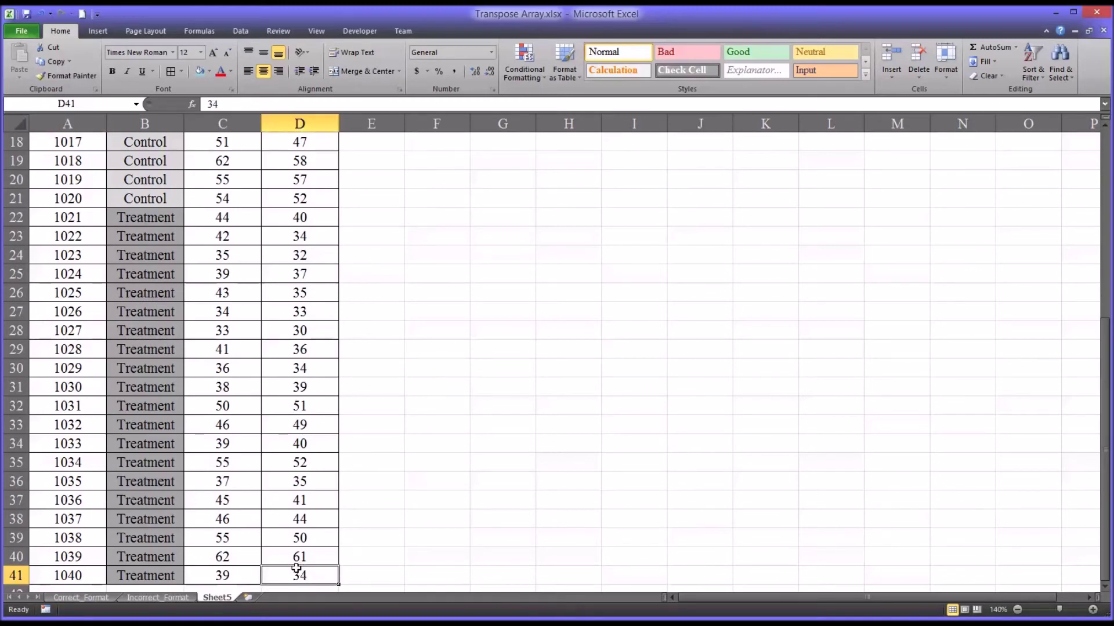
click(246, 597)
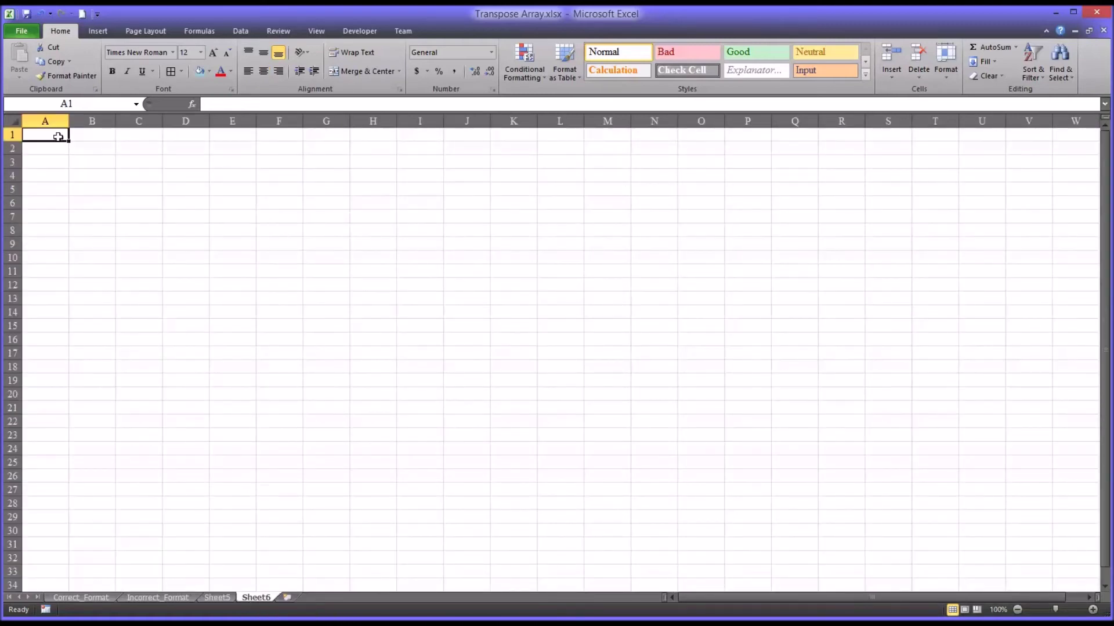
Select A1:D41 on Sheet6 and start the formula =TRANSPOSE( from the =tra suggestion.
drag(53, 136, 191, 544)
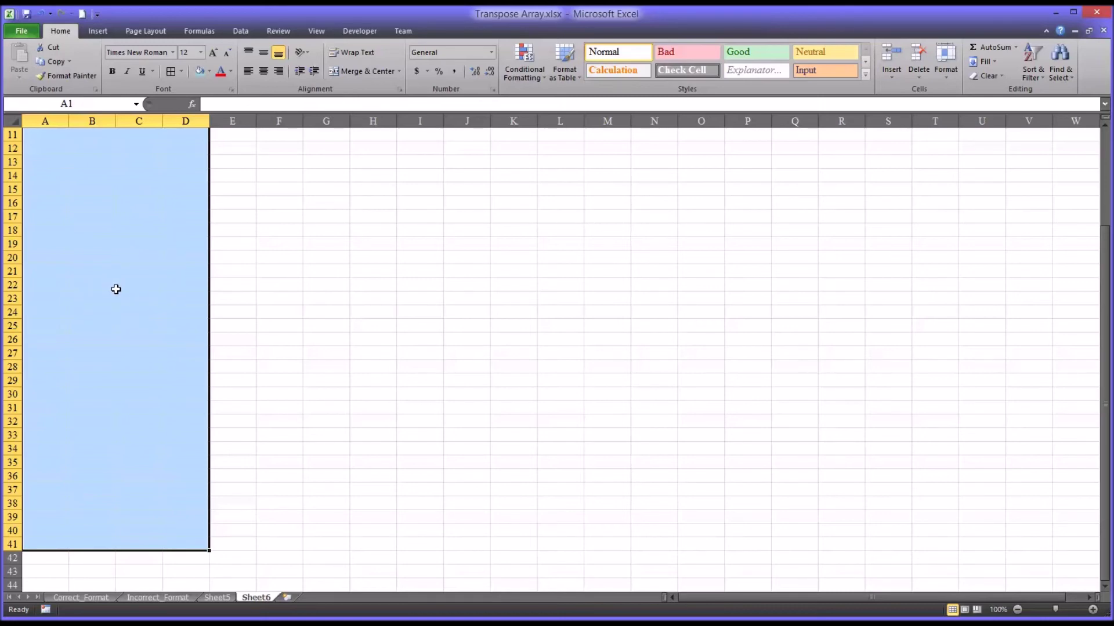
text(=)
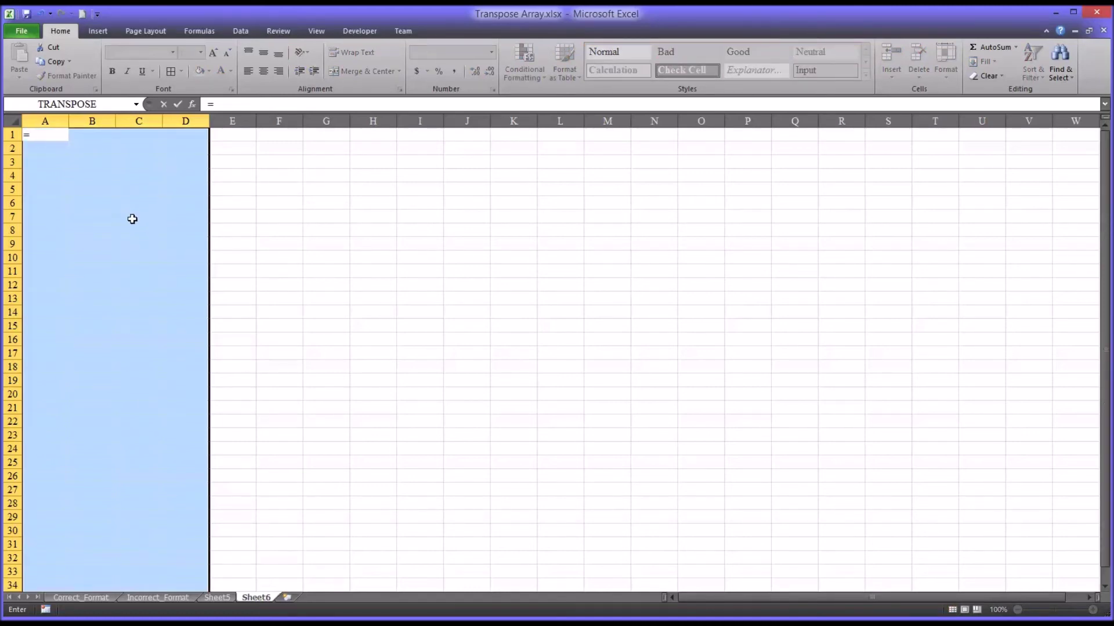
text(tra)
key(Tab)
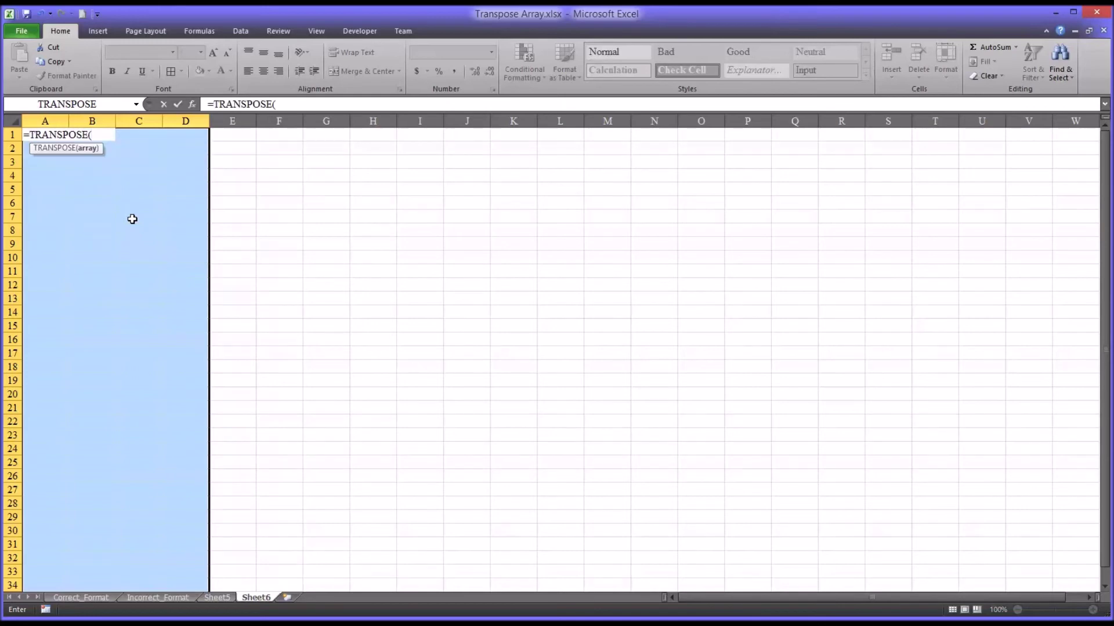
click(287, 104)
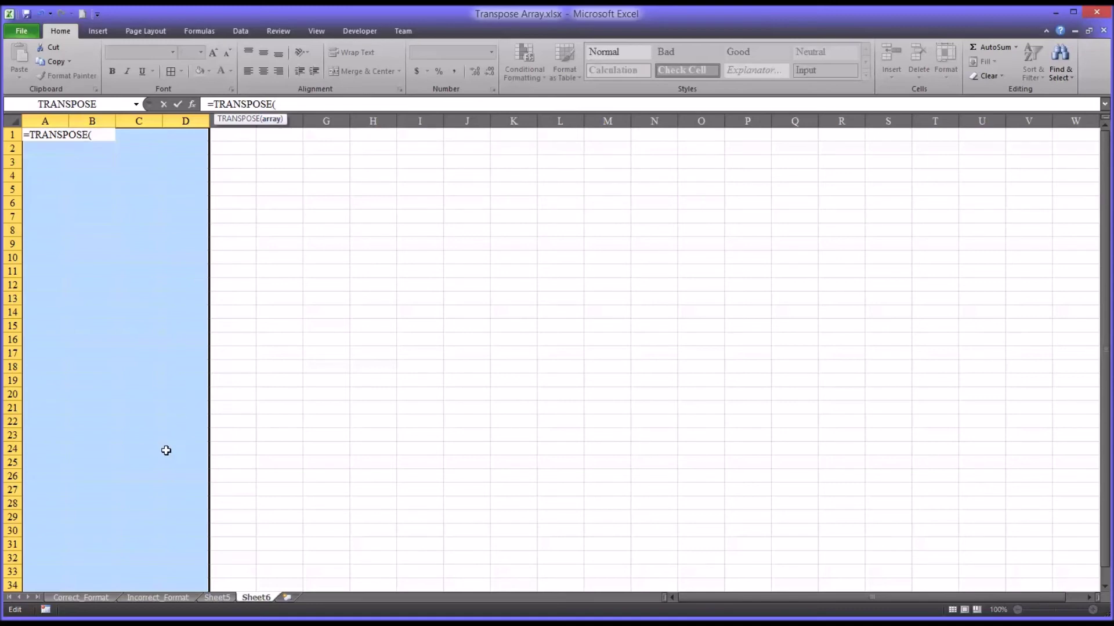
Reference Incorrect_Format!A1:AO4, close the bracket and enter it as an array formula with Ctrl+Shift+Enter.
click(148, 598)
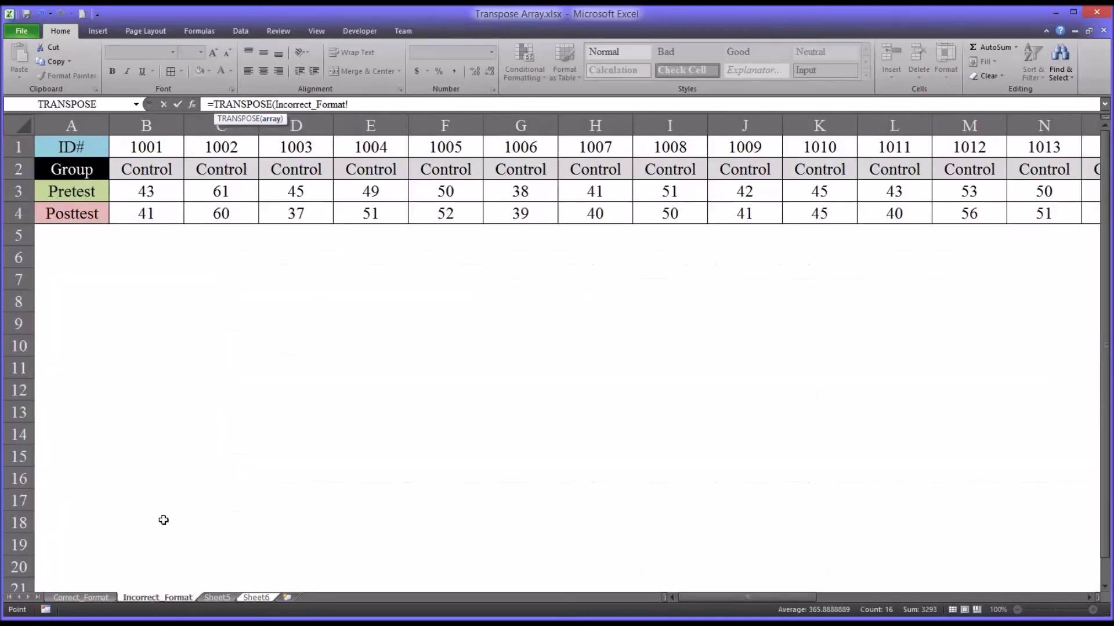
drag(74, 148, 1000, 214)
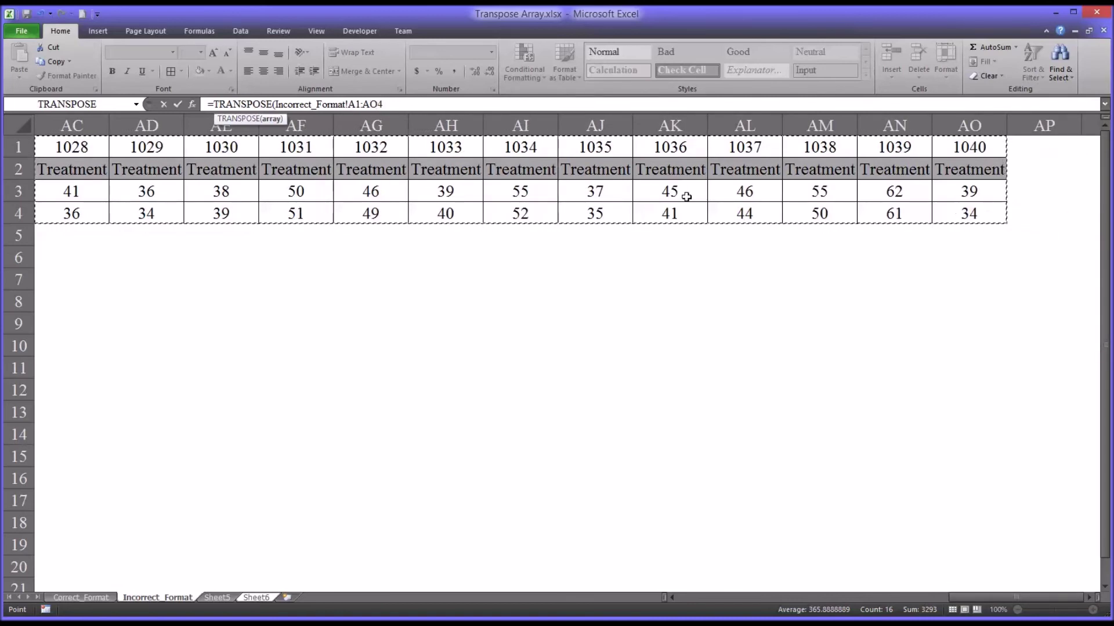
text())
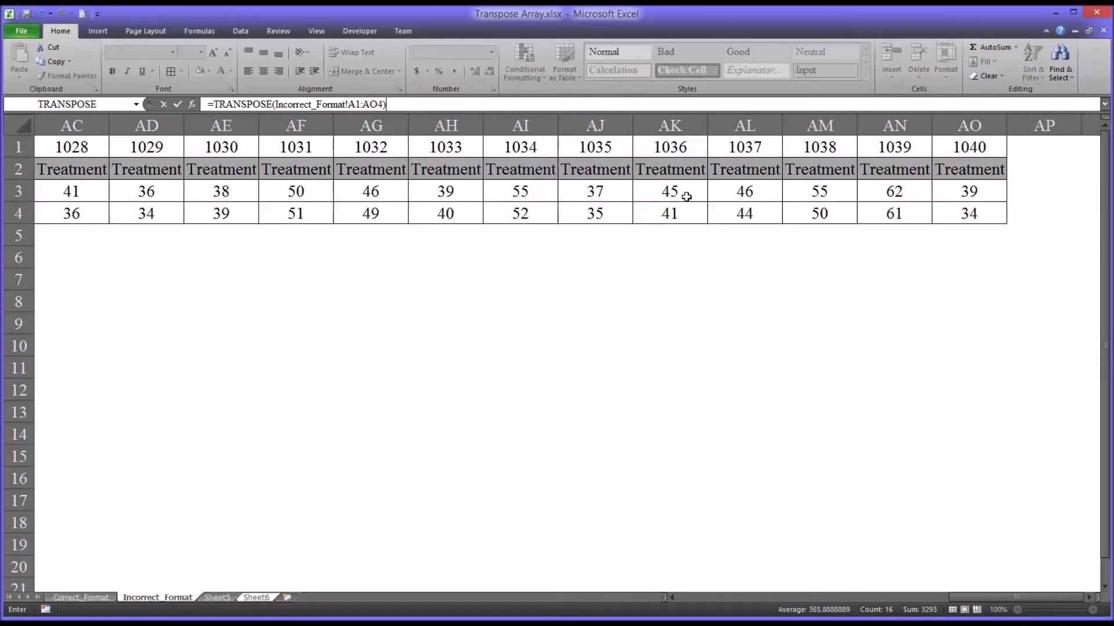
key(ctrl+shift+Return)
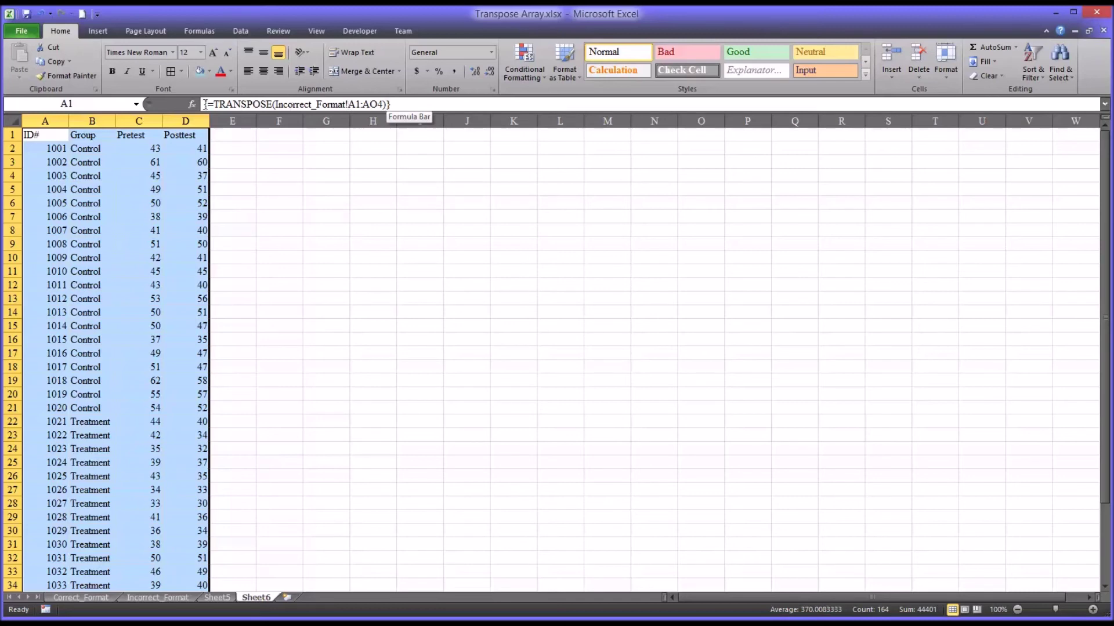
Zoom in on Sheet6's transposed table, then return to Incorrect_Format scrolled back to column A.
click(119, 189)
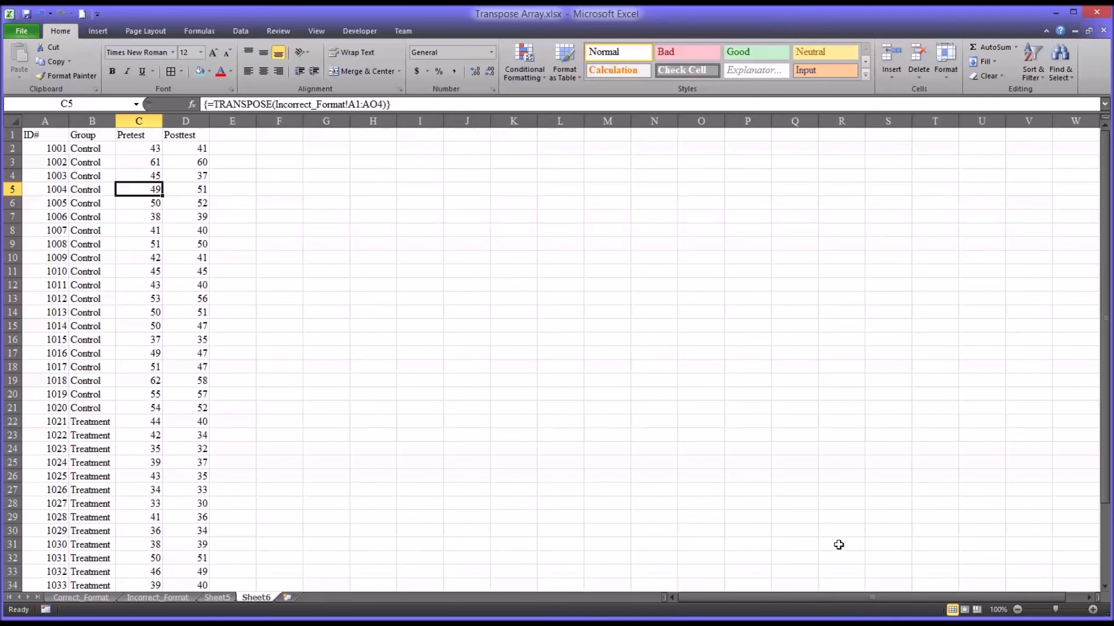
click(1093, 610)
click(1092, 609)
click(1092, 609)
click(1092, 609)
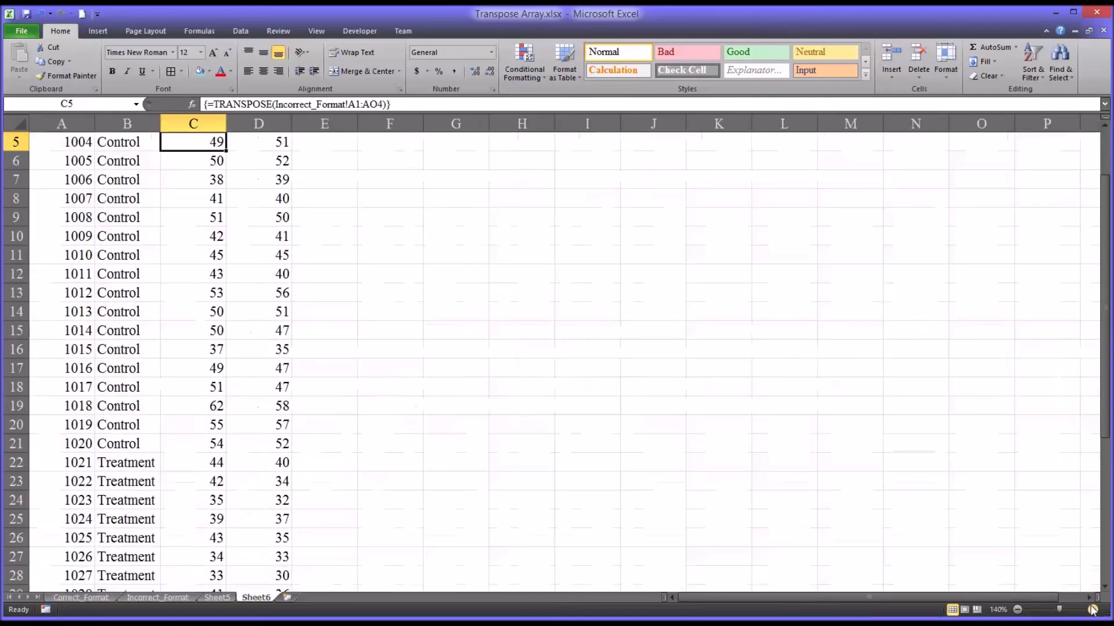
drag(1108, 433, 1105, 394)
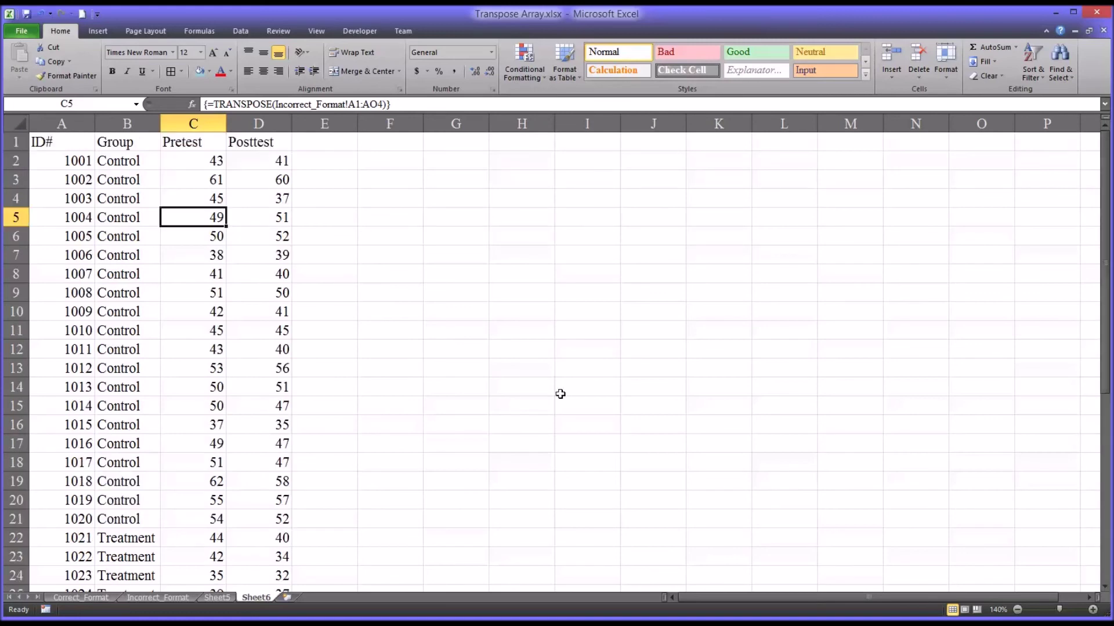
click(155, 597)
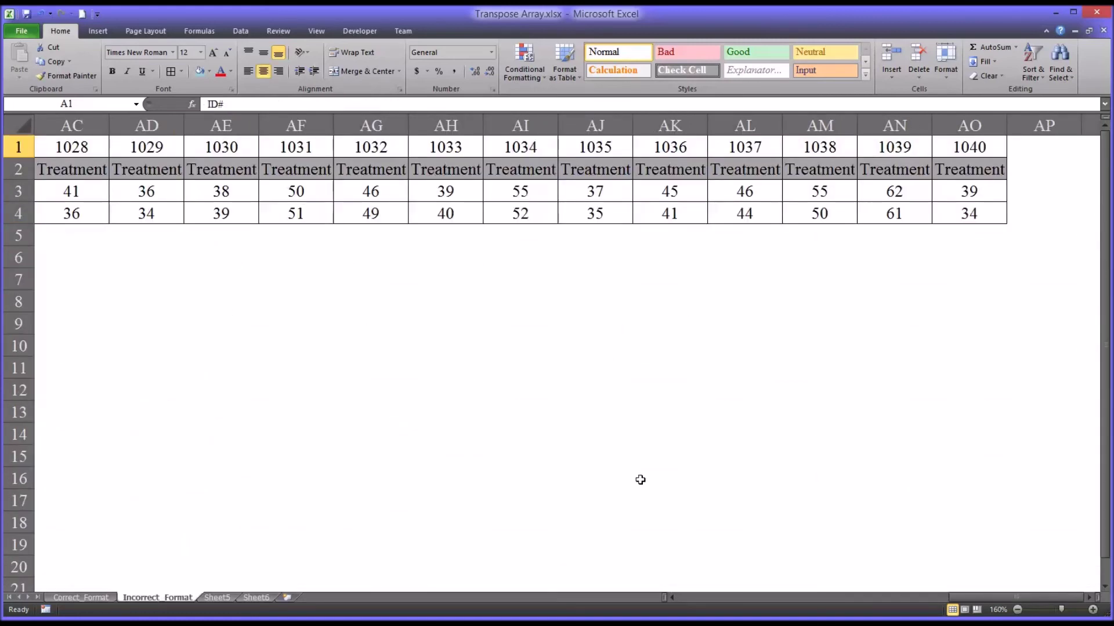
drag(963, 597, 677, 608)
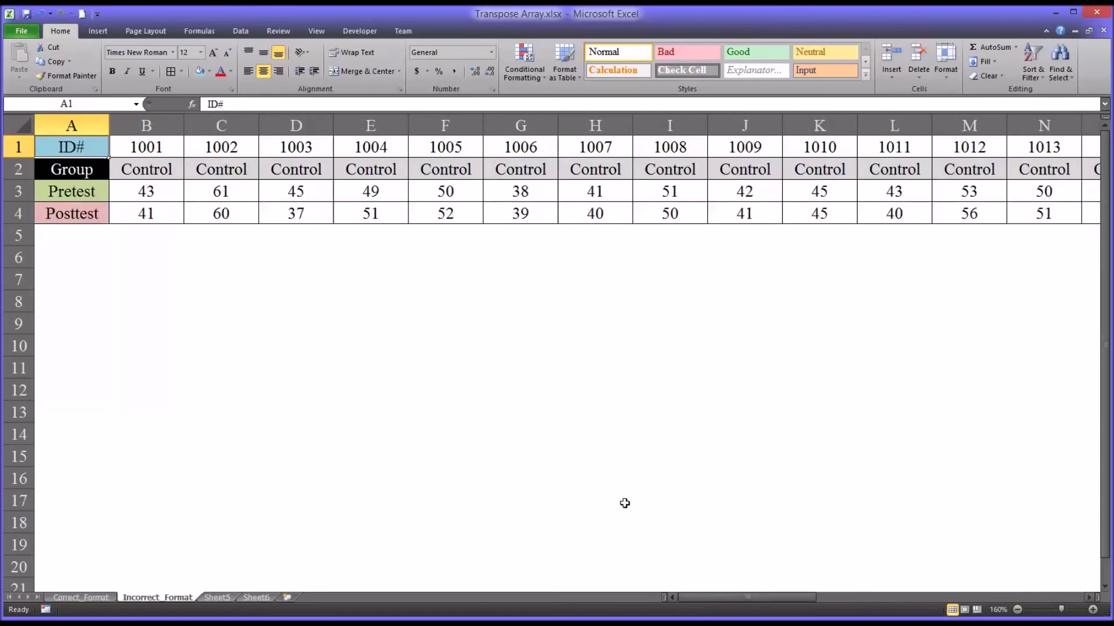
Enter 54 in D3 for ID 1003's Pretest, then verify Sheet6's cell C4 also reads 54.
click(282, 147)
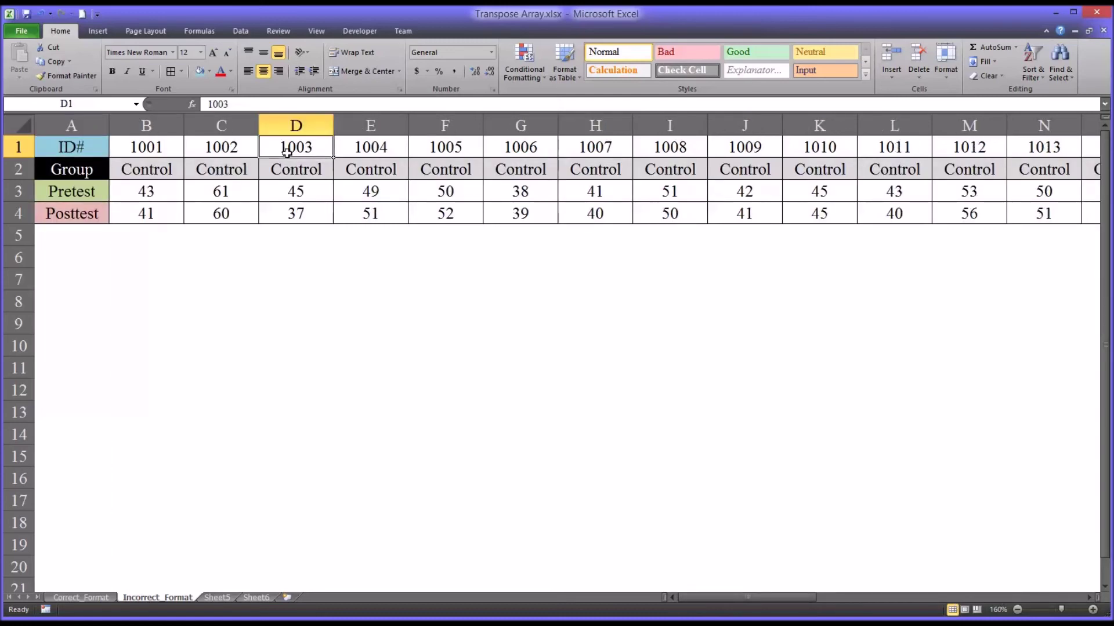
click(279, 192)
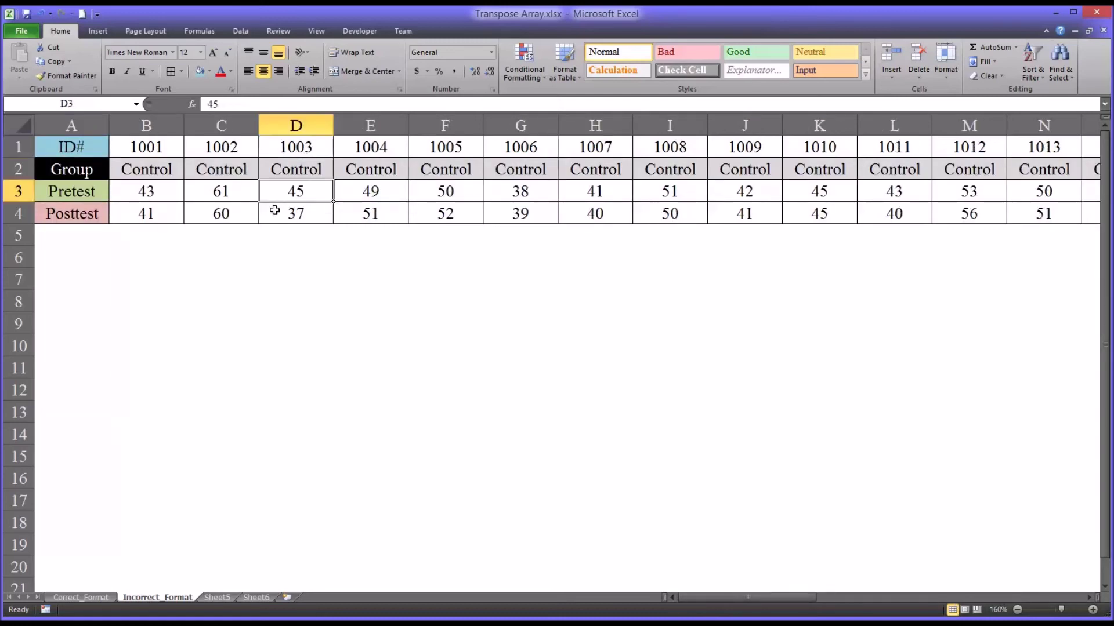
text(54)
key(Return)
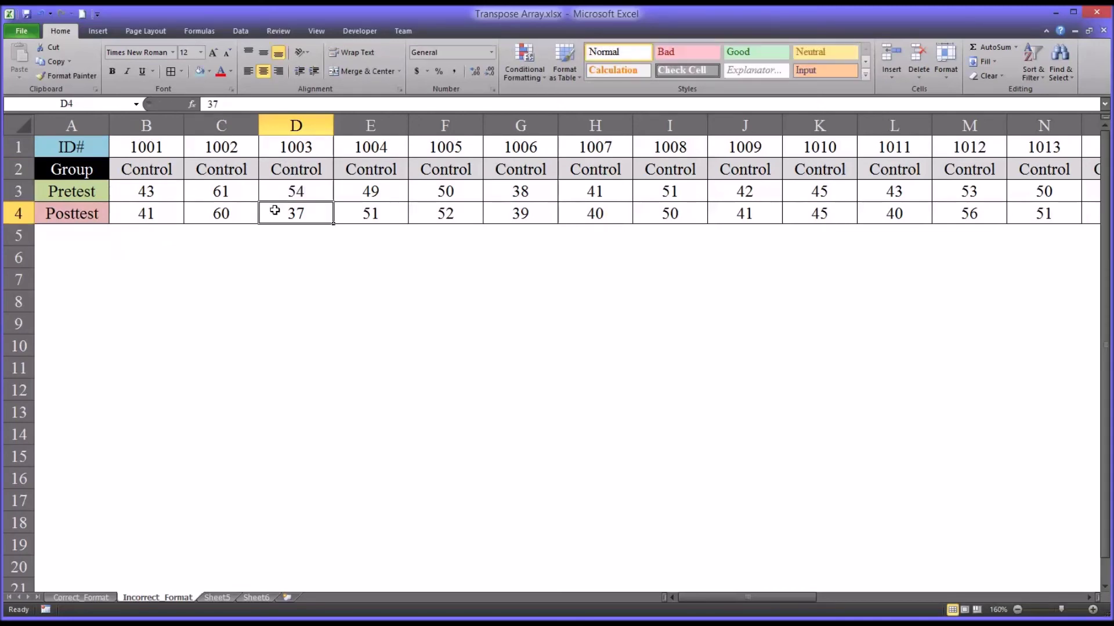
click(257, 598)
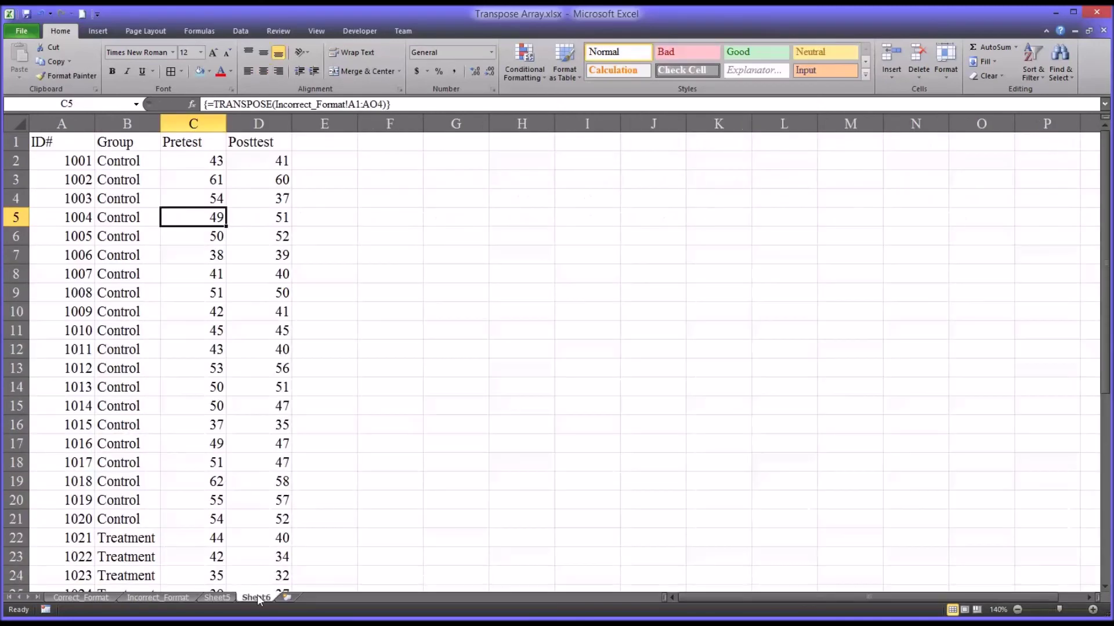
click(172, 202)
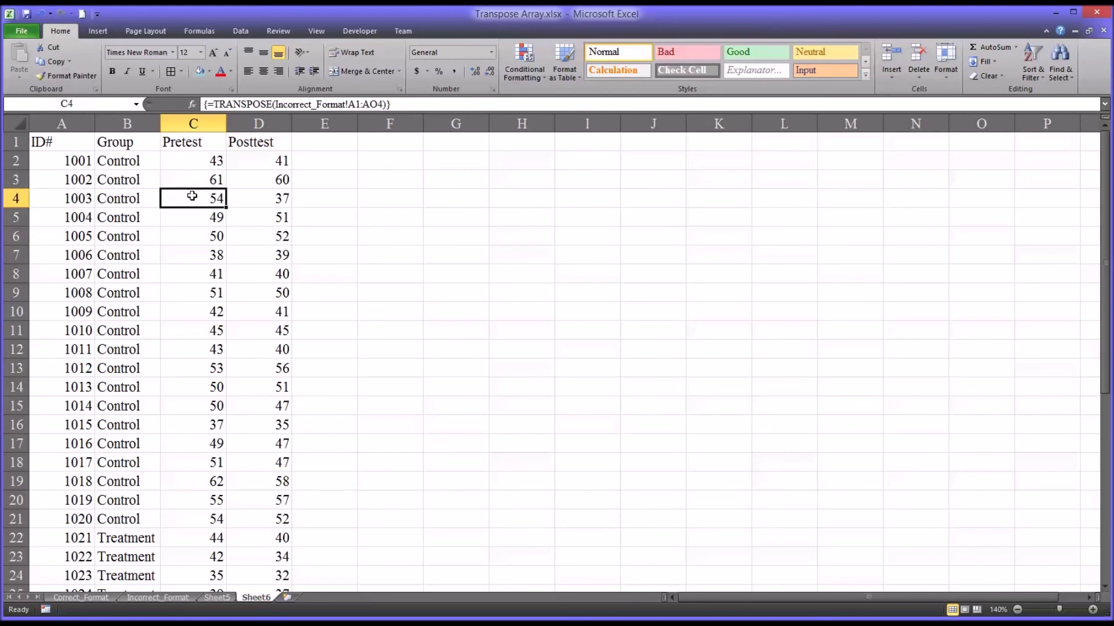